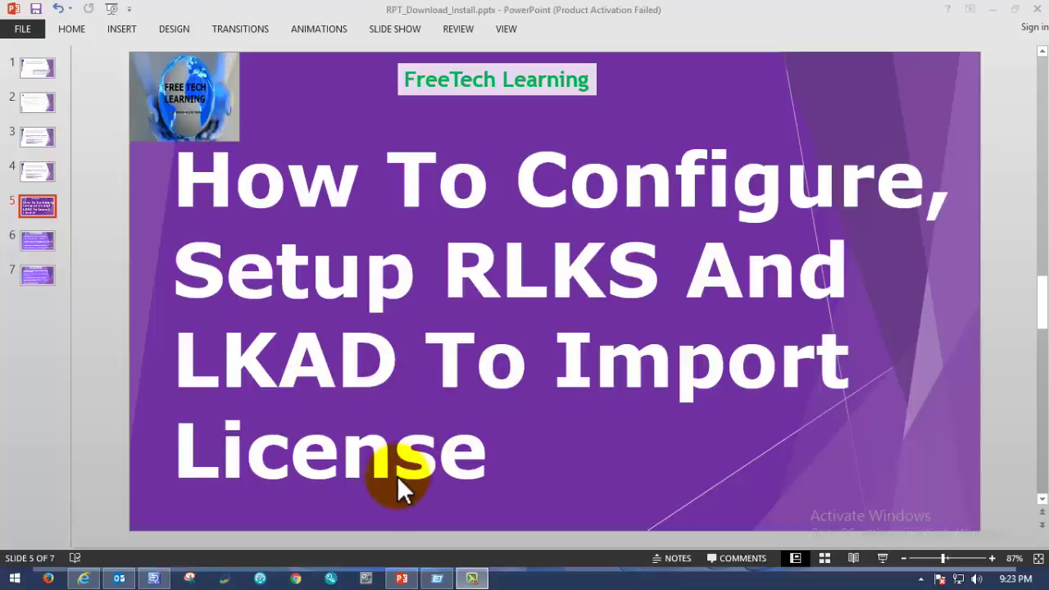
# - Switch to IBM Rational License Key Administrator and move its startup wizard clear of the license list
pyautogui.click(330, 578)
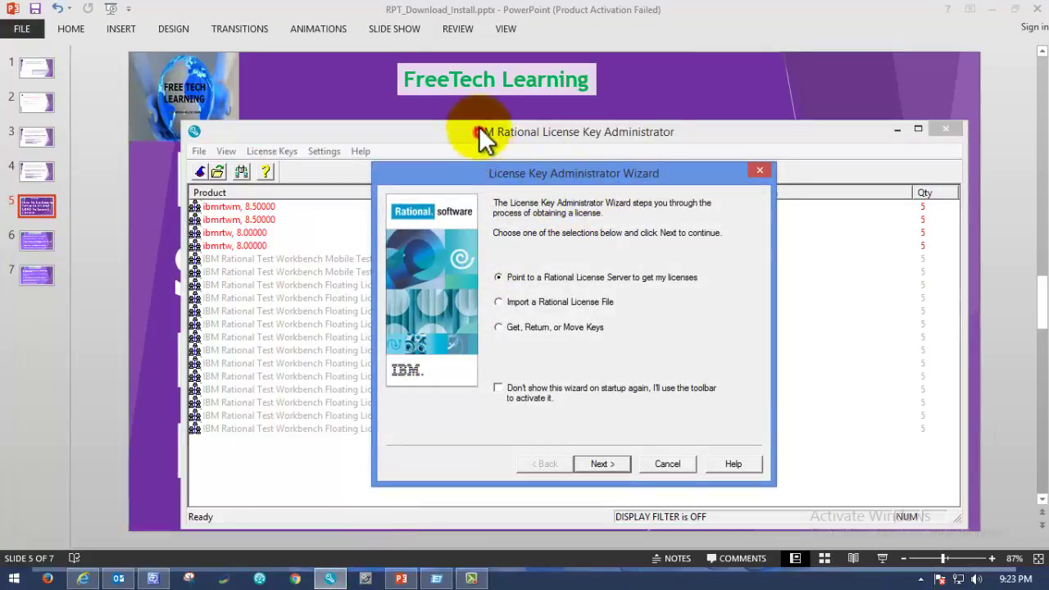
pyautogui.moveTo(486, 173); pyautogui.dragTo(472, 133)
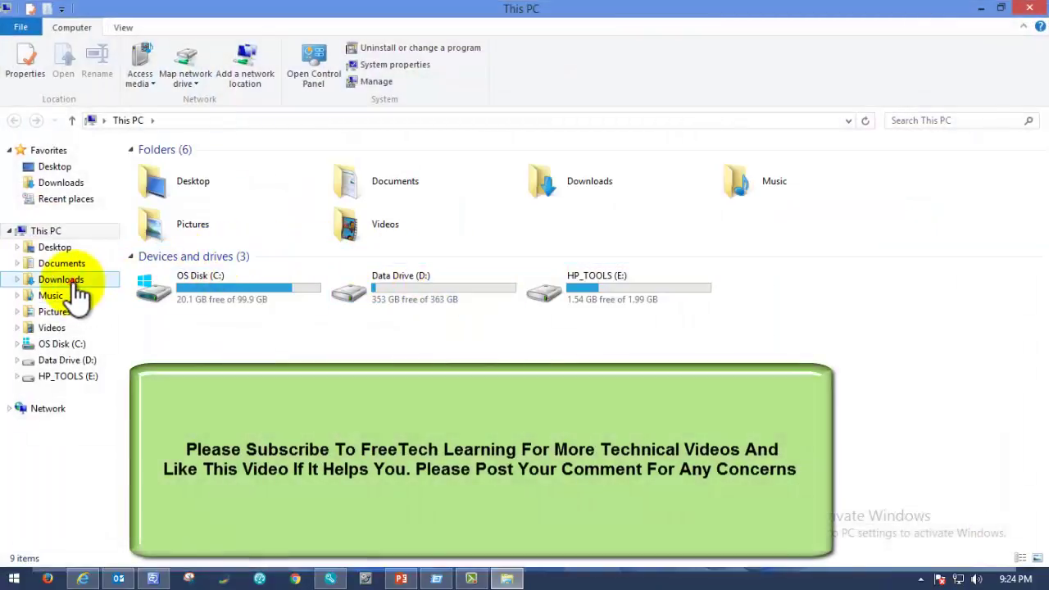
# - Locate the license file EVAL_HOST_12296840.upd in the Downloads folder, and minimize the folder window
pyautogui.click(71, 280)
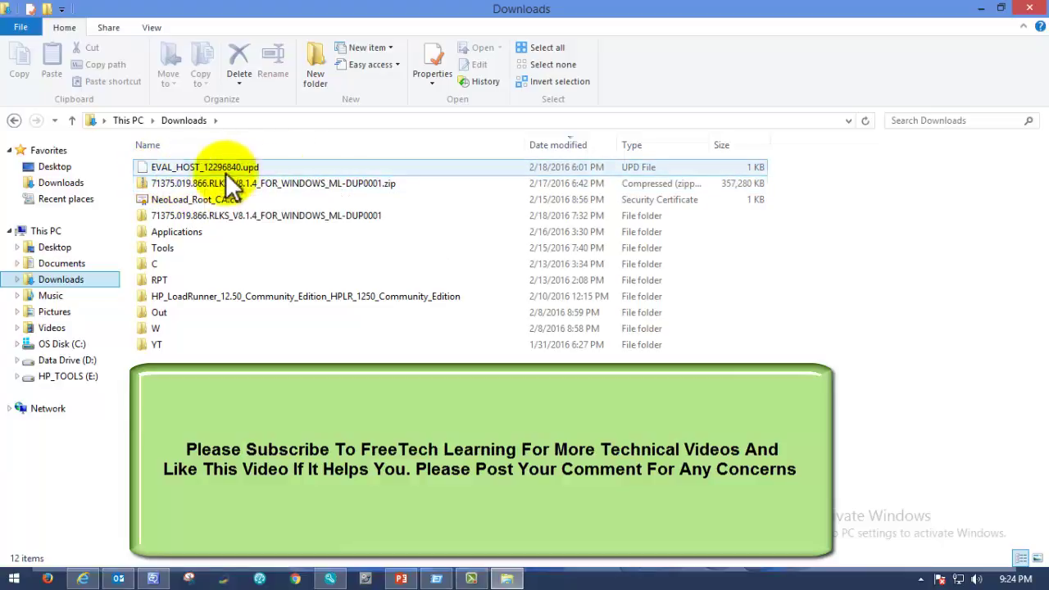
pyautogui.click(231, 181)
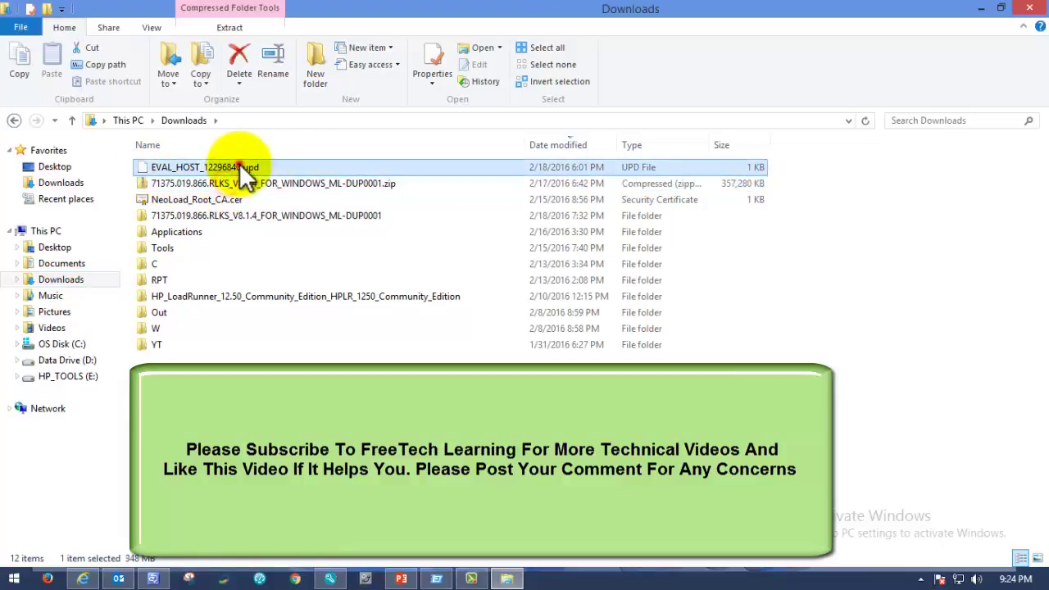
pyautogui.click(240, 169)
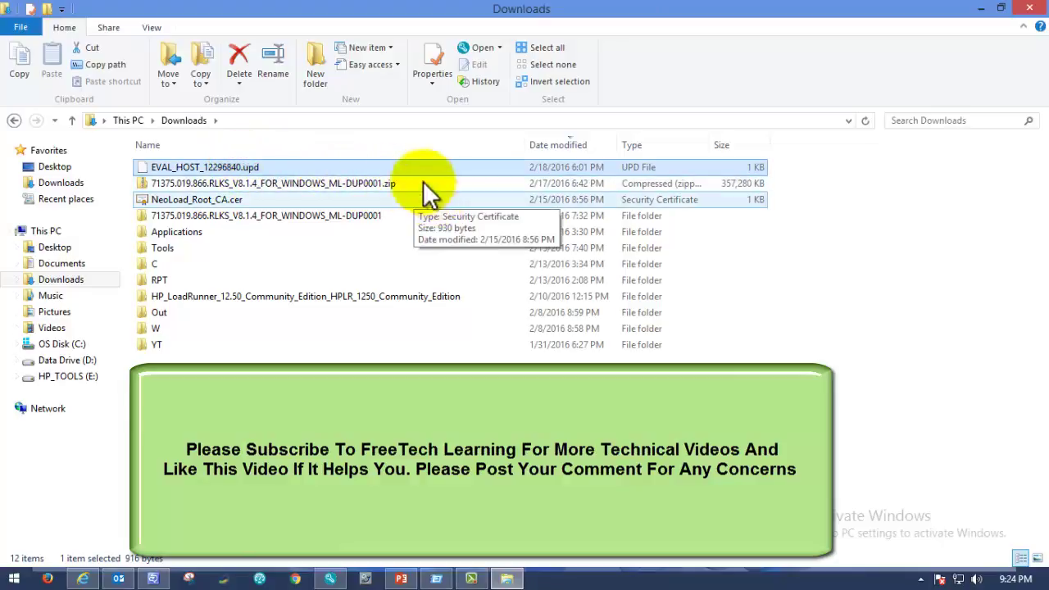
pyautogui.click(980, 9)
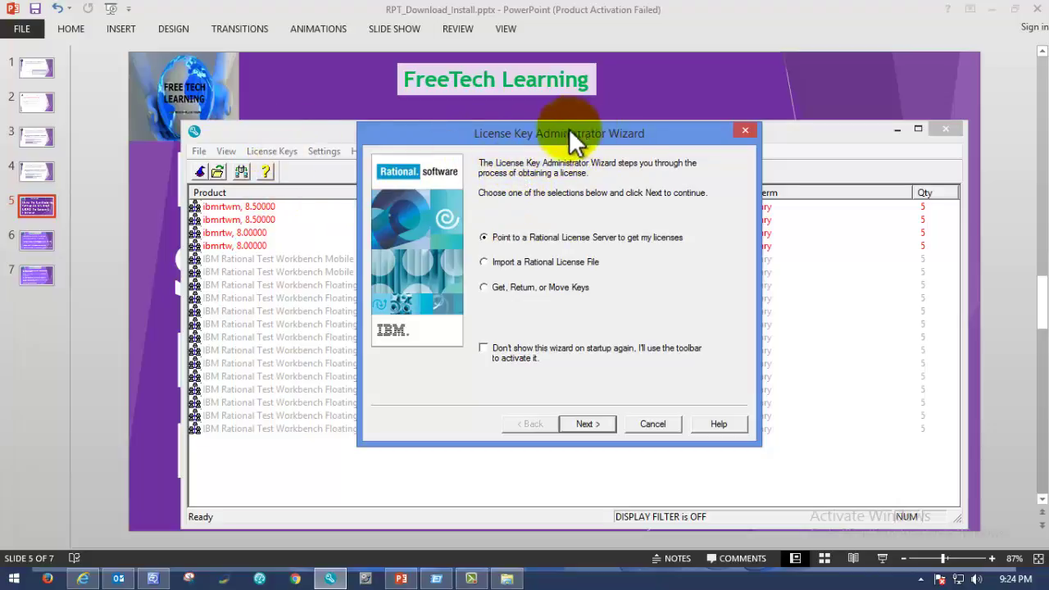
# - Choose to import a Rational license file in the License Key Administrator Wizard and continue to the import page
pyautogui.click(509, 262)
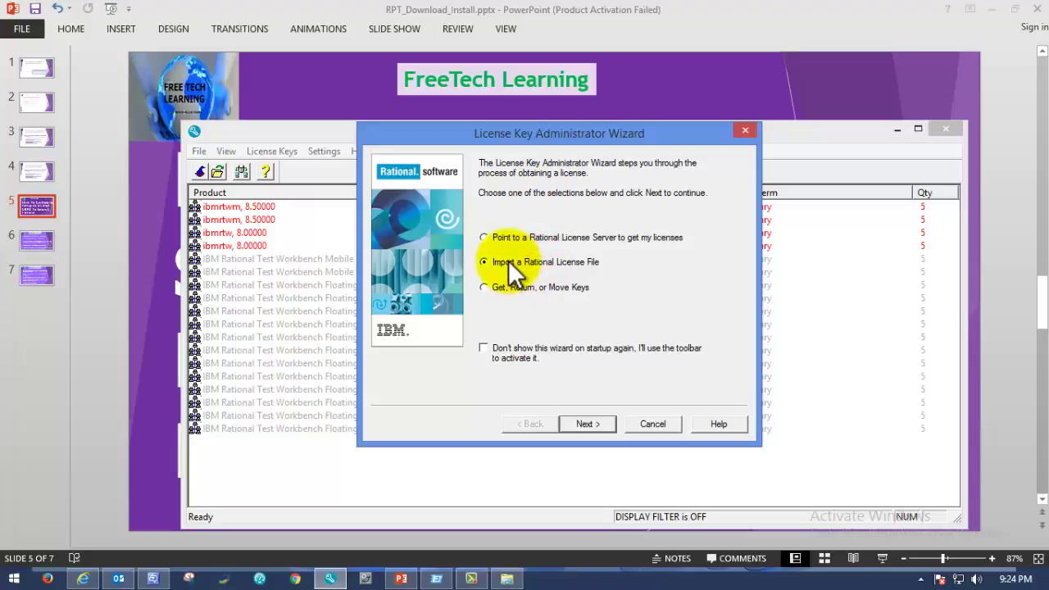
pyautogui.click(583, 425)
pyautogui.click(534, 424)
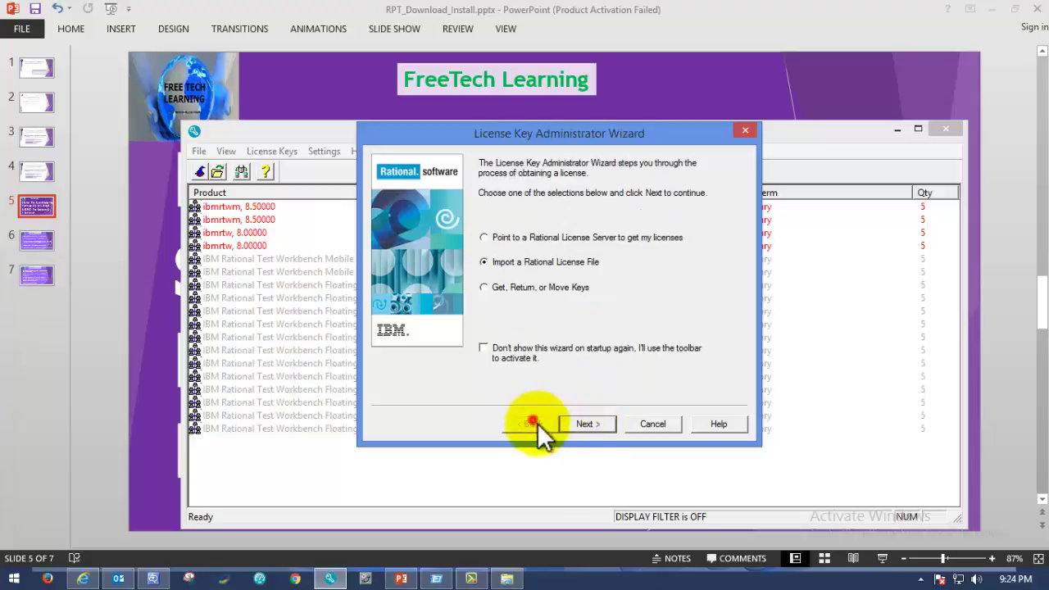
pyautogui.click(582, 422)
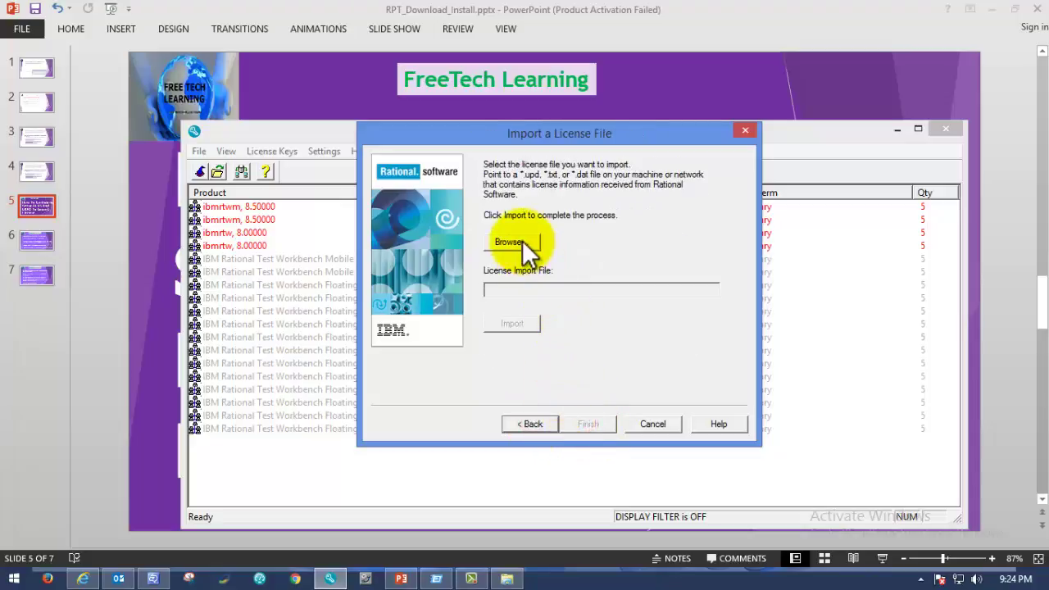
# - Set the license import file to EVAL_HOST_12296840.upd from the Downloads folder
pyautogui.moveTo(518, 139); pyautogui.dragTo(503, 128)
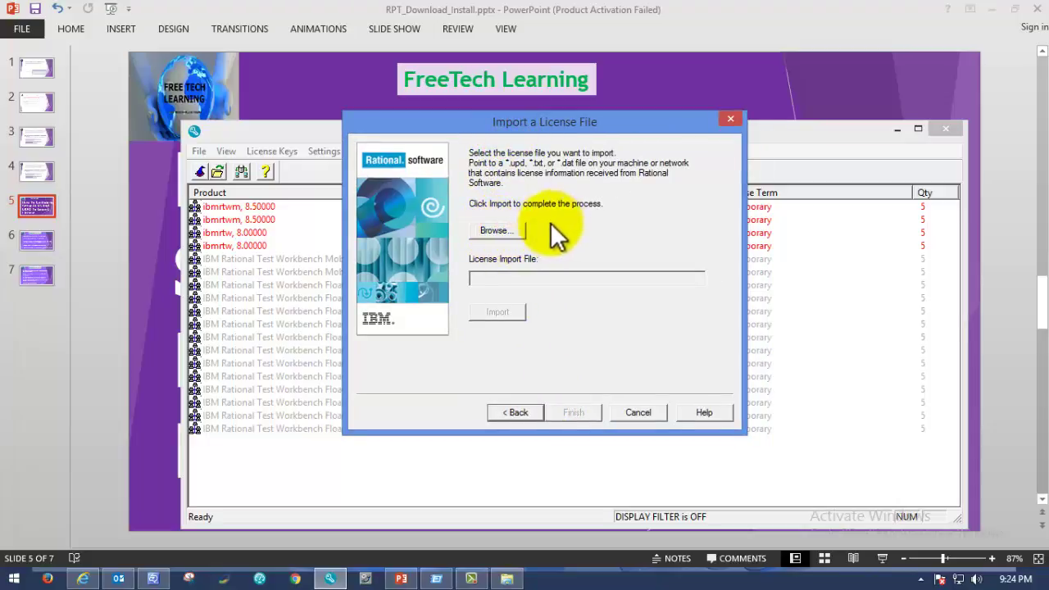
pyautogui.click(502, 233)
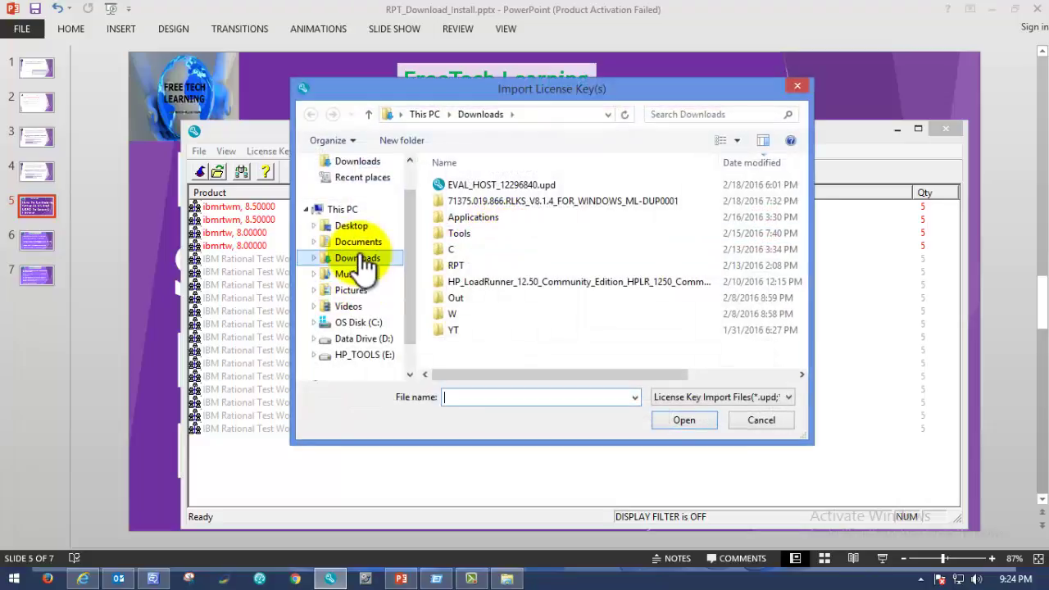
pyautogui.click(358, 258)
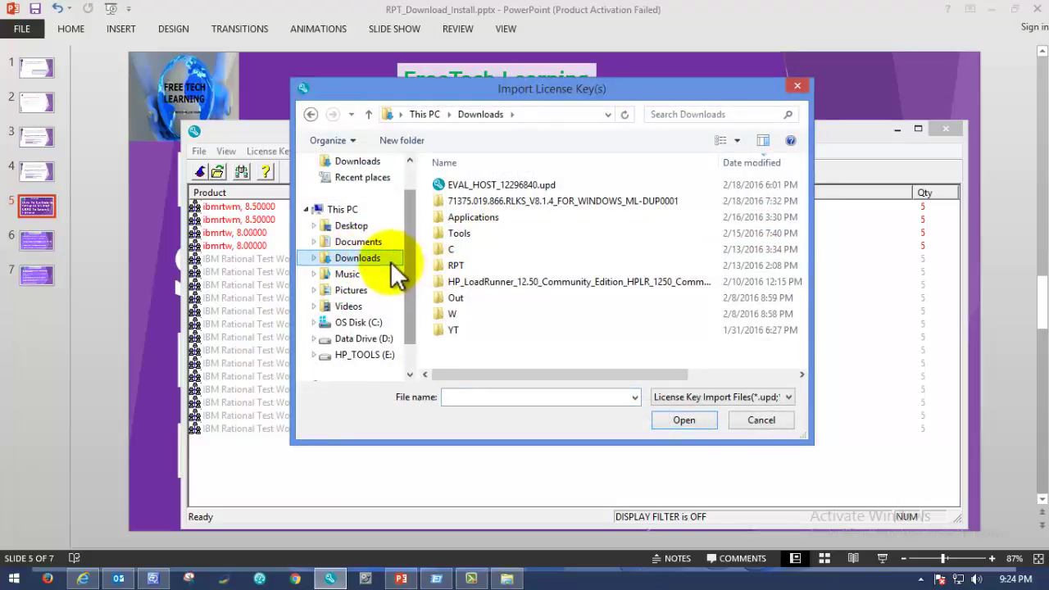
pyautogui.moveTo(417, 211); pyautogui.dragTo(414, 176)
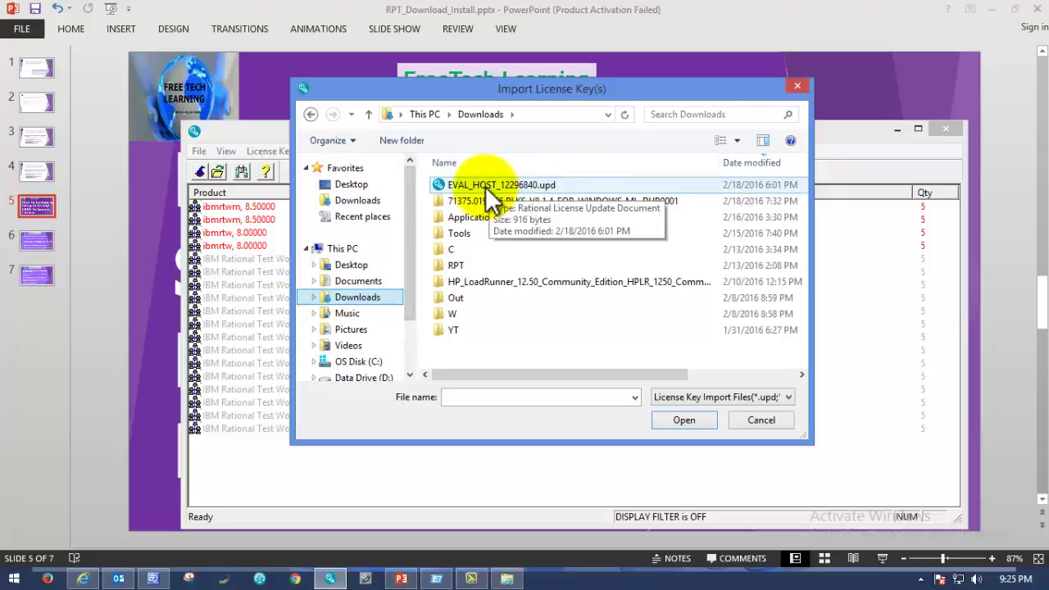
pyautogui.click(485, 186)
pyautogui.click(359, 299)
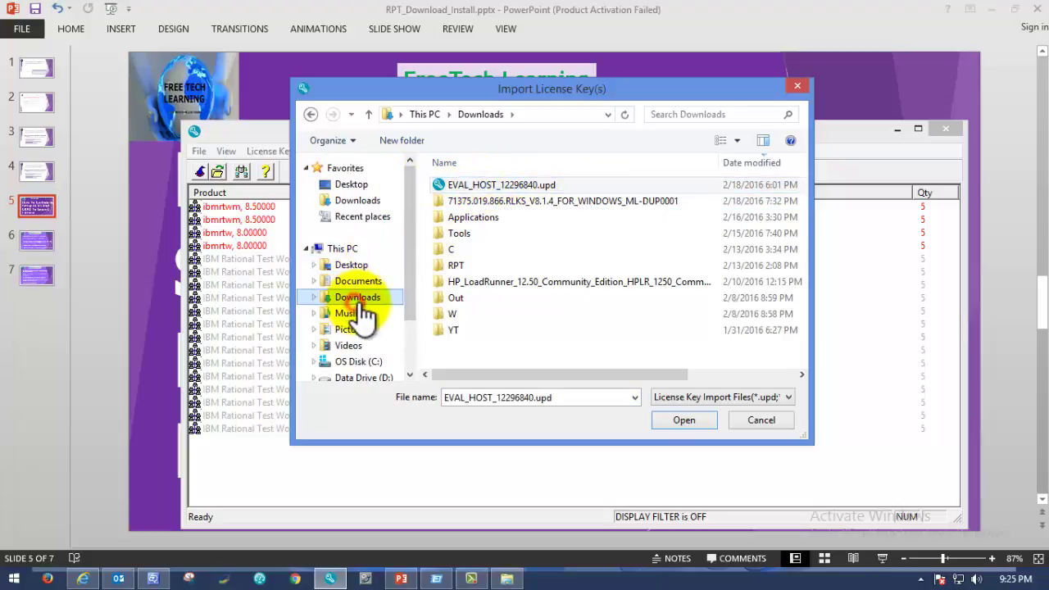
pyautogui.click(467, 187)
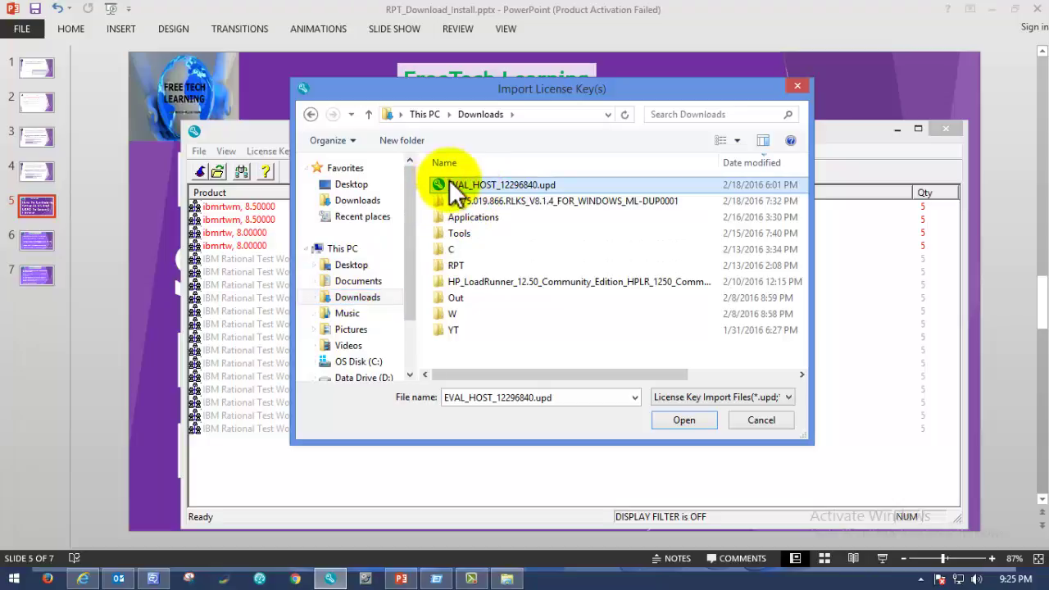
pyautogui.click(685, 419)
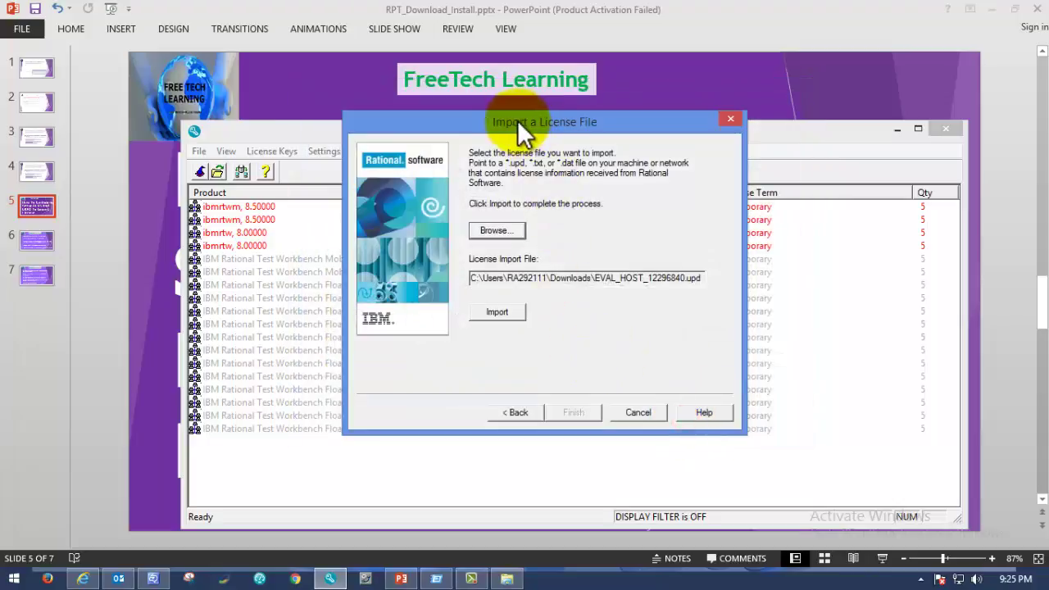
# - Start the import of the chosen license file and bring the import confirmation into clear view
pyautogui.moveTo(517, 119); pyautogui.dragTo(603, 122)
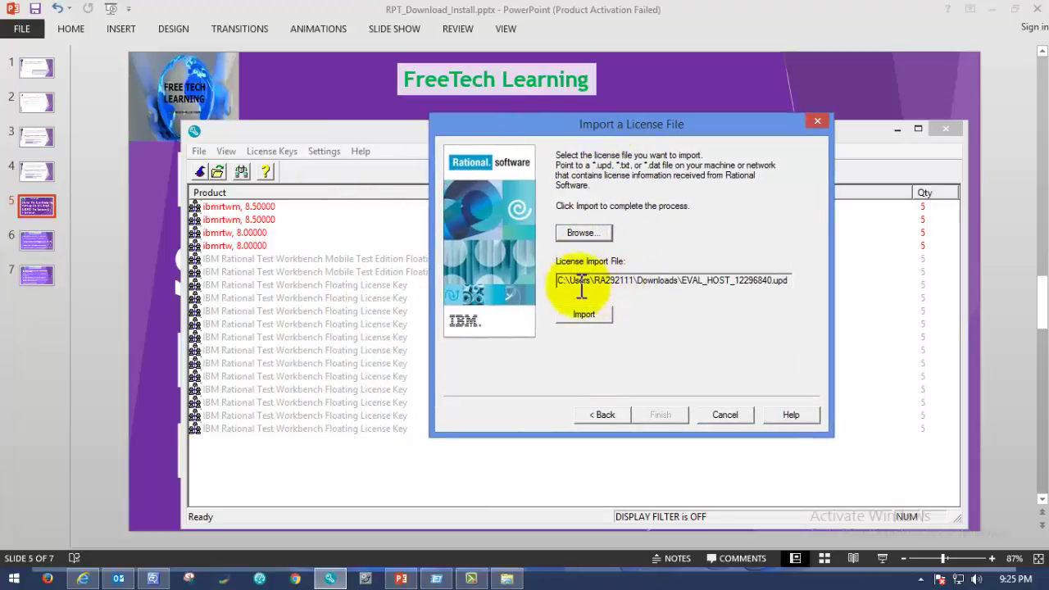
pyautogui.moveTo(556, 278); pyautogui.dragTo(799, 281)
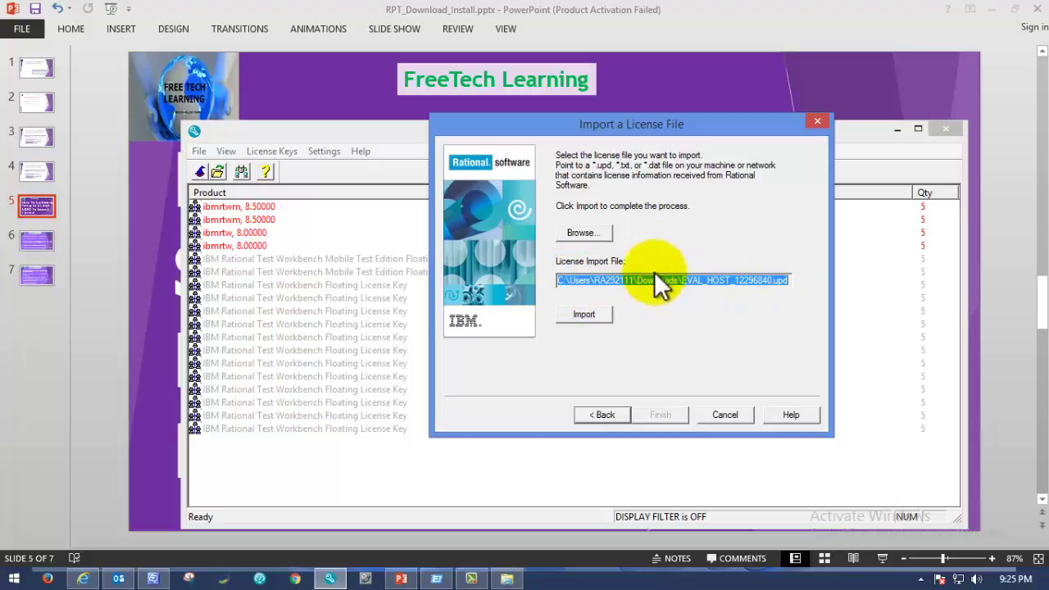
pyautogui.click(579, 314)
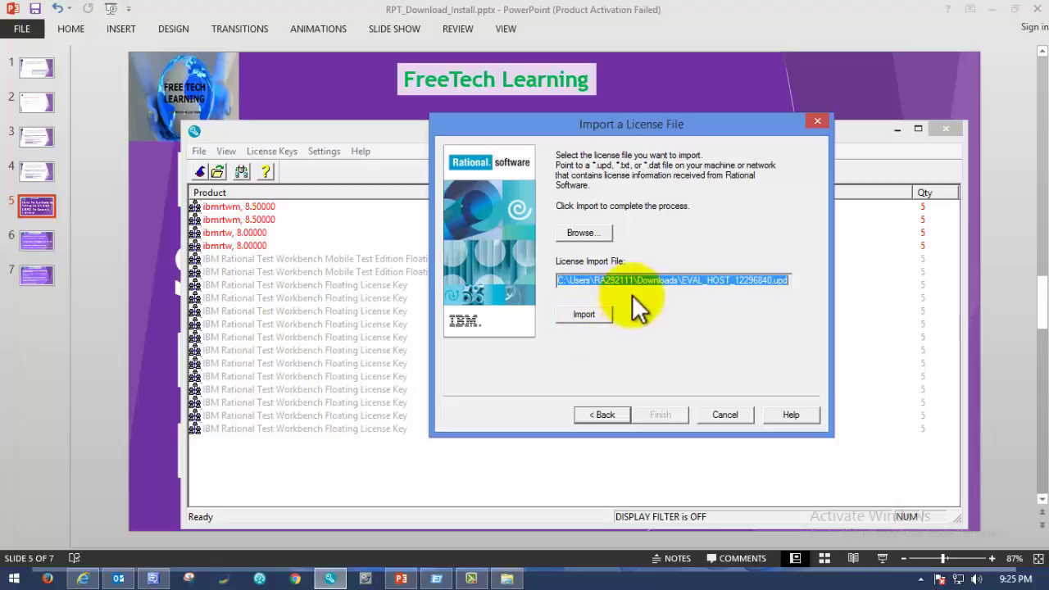
pyautogui.click(594, 314)
pyautogui.moveTo(619, 183); pyautogui.dragTo(539, 133)
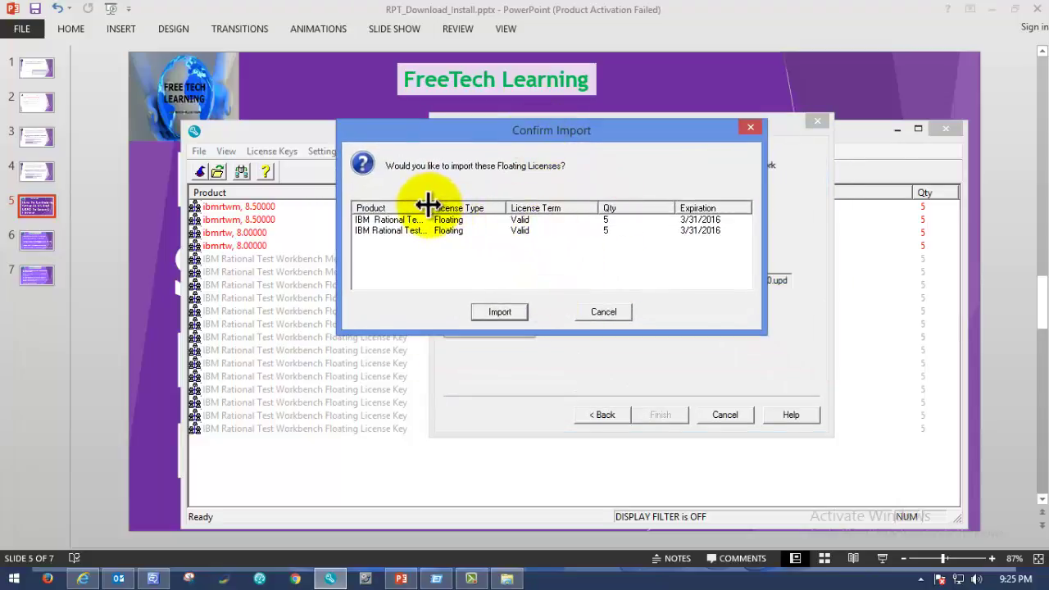
# - Widen the Product column to read the full license names, and confirm the import of the floating licenses
pyautogui.moveTo(429, 207); pyautogui.dragTo(669, 207)
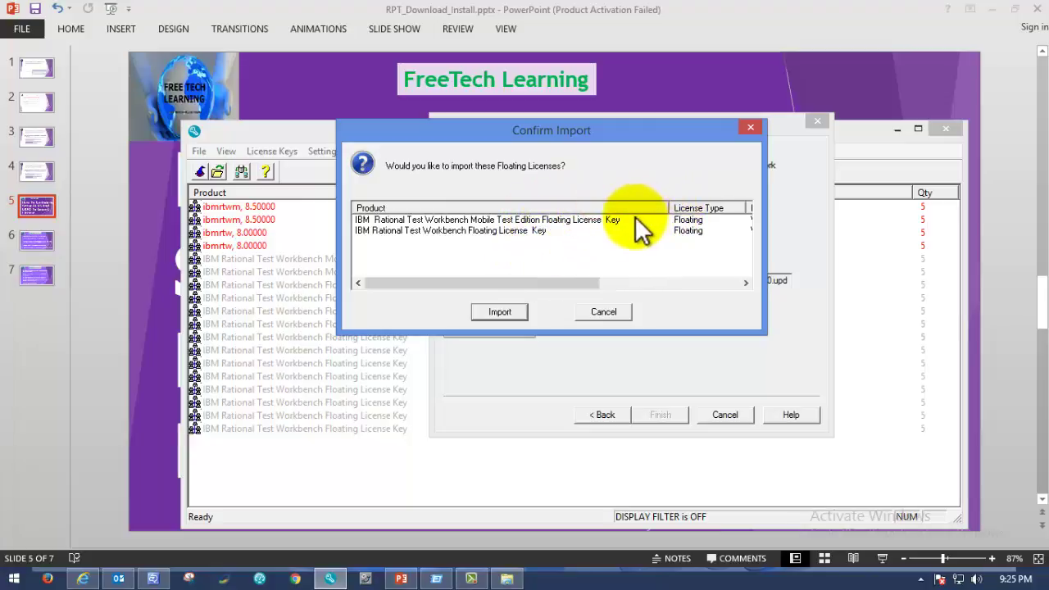
pyautogui.click(370, 222)
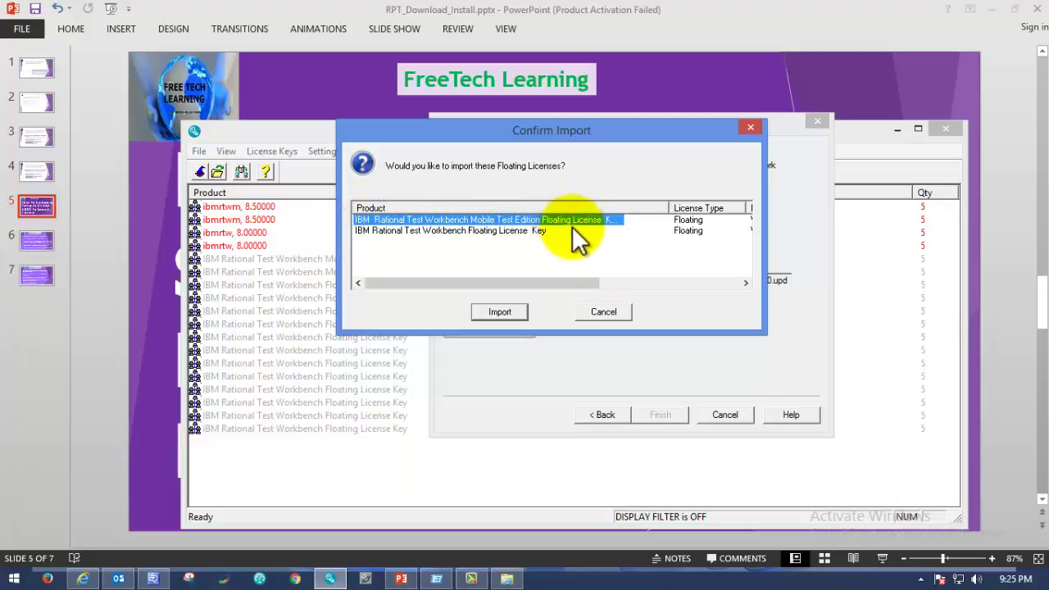
pyautogui.click(503, 231)
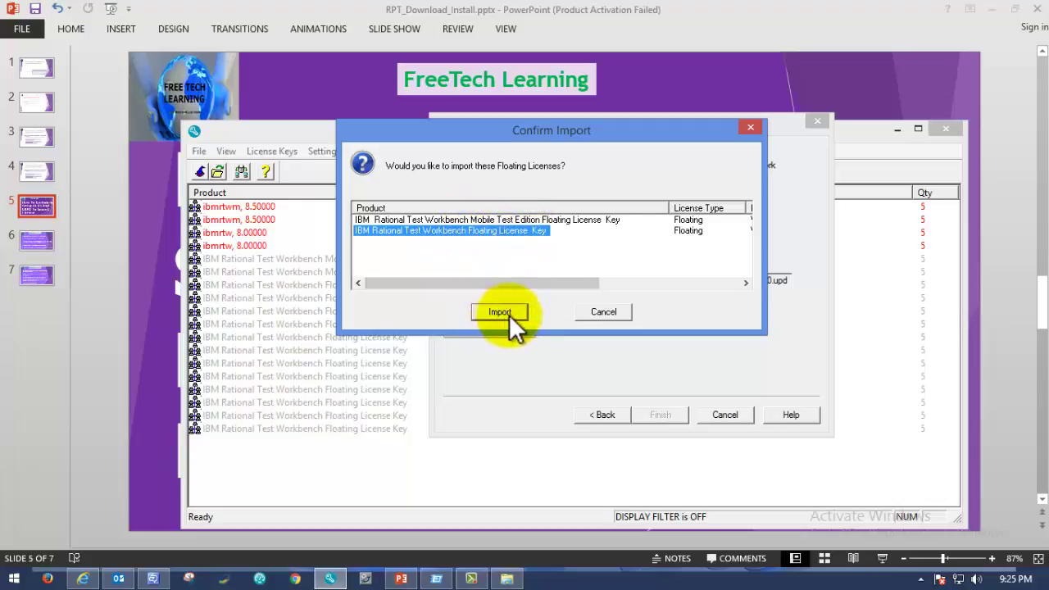
pyautogui.click(529, 220)
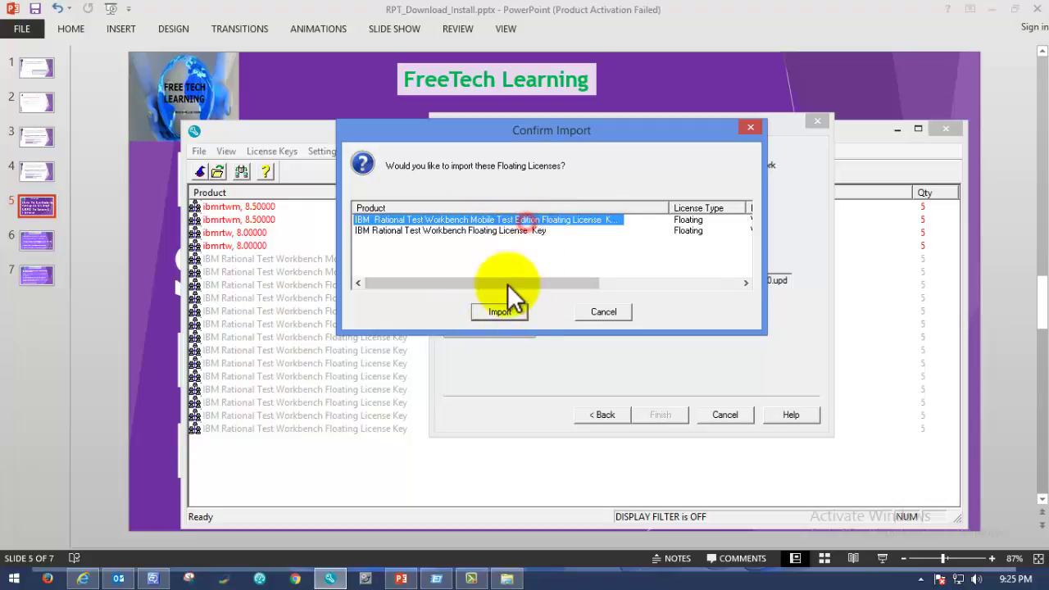
pyautogui.click(496, 313)
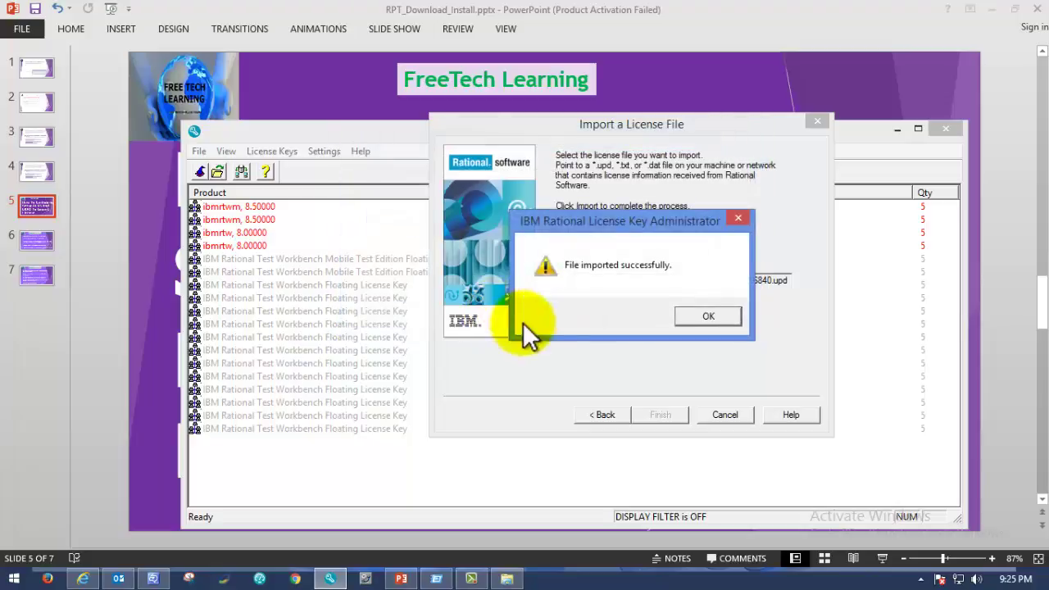
# - Acknowledge the import message and dismiss the license server restart prompt to return to the license key list
pyautogui.moveTo(586, 217); pyautogui.dragTo(463, 171)
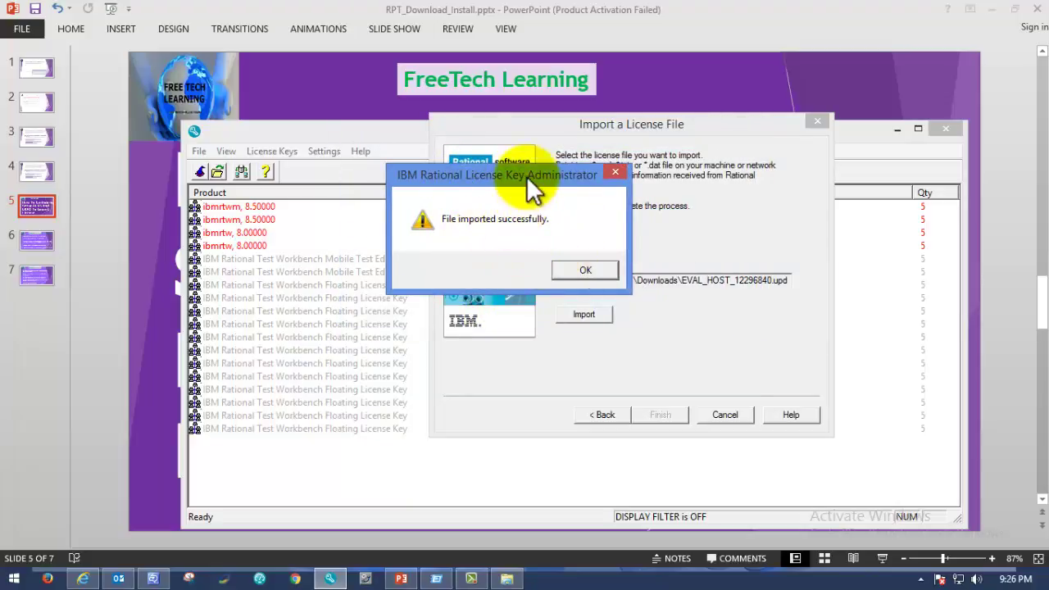
pyautogui.moveTo(526, 176); pyautogui.dragTo(576, 165)
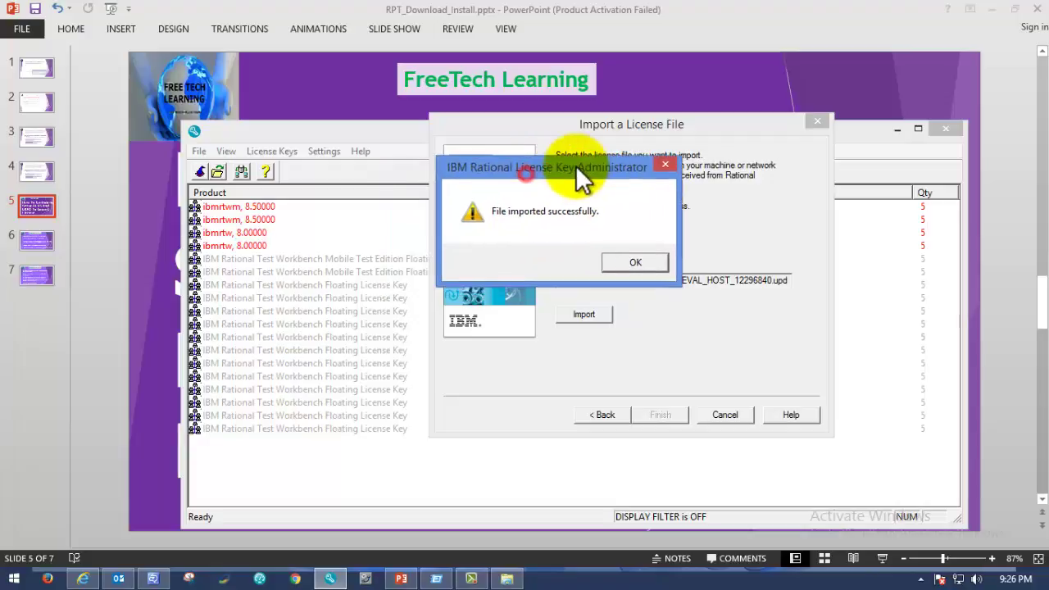
pyautogui.click(629, 263)
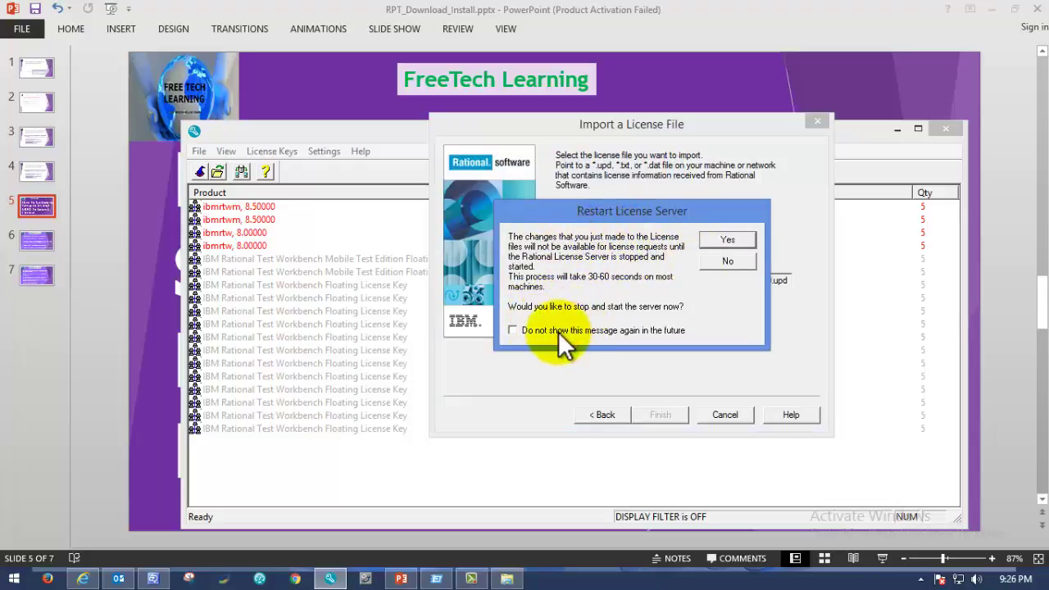
pyautogui.moveTo(624, 211); pyautogui.dragTo(559, 193)
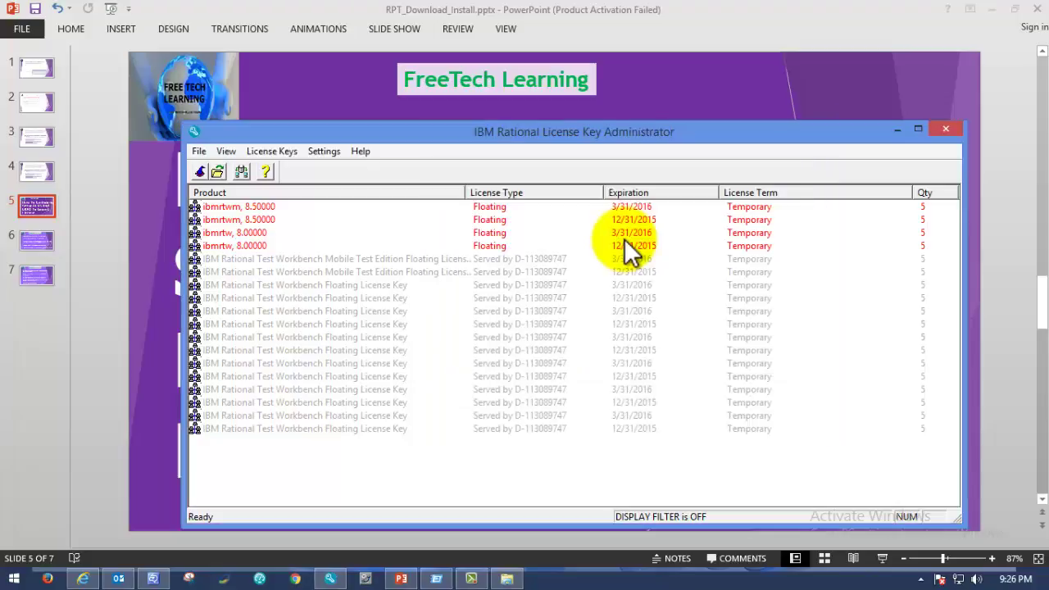
# - Review the type, expiration and quantity of the ibmrtwm and ibmrtw license entries, and close the administrator
pyautogui.moveTo(573, 134); pyautogui.dragTo(550, 71)
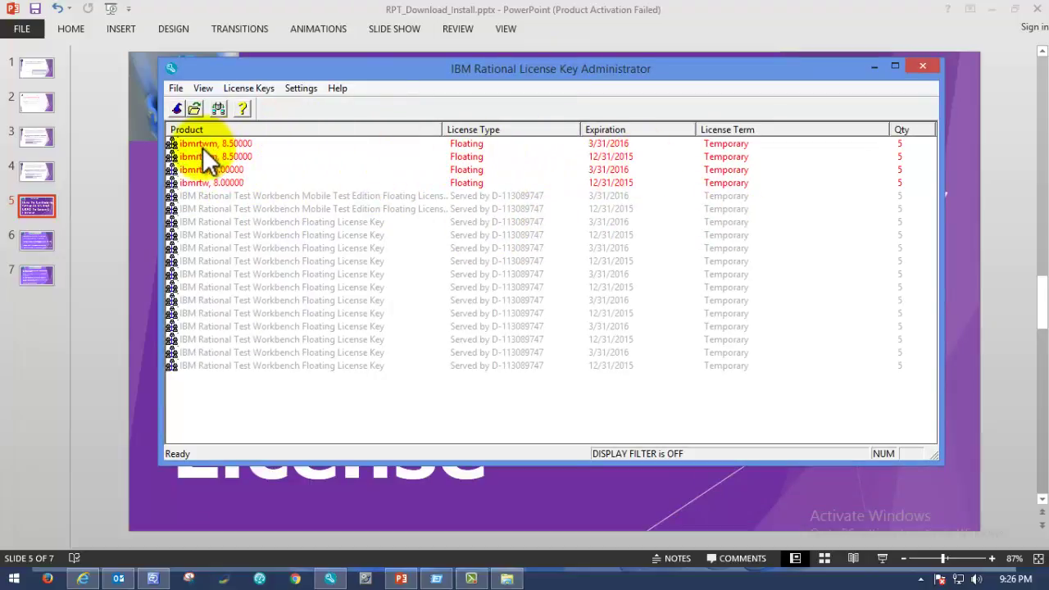
pyautogui.click(245, 143)
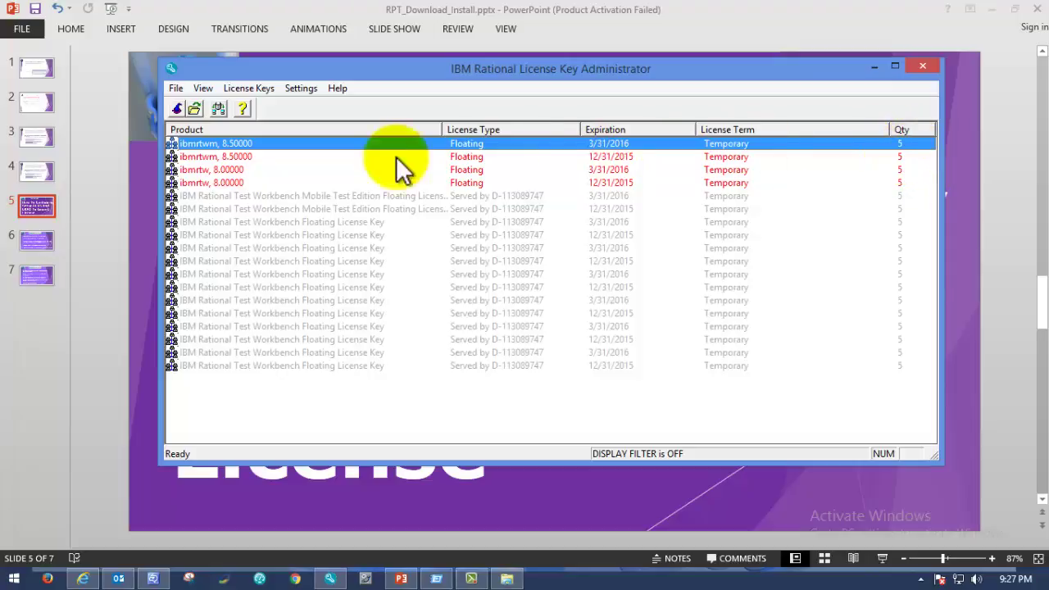
pyautogui.click(276, 169)
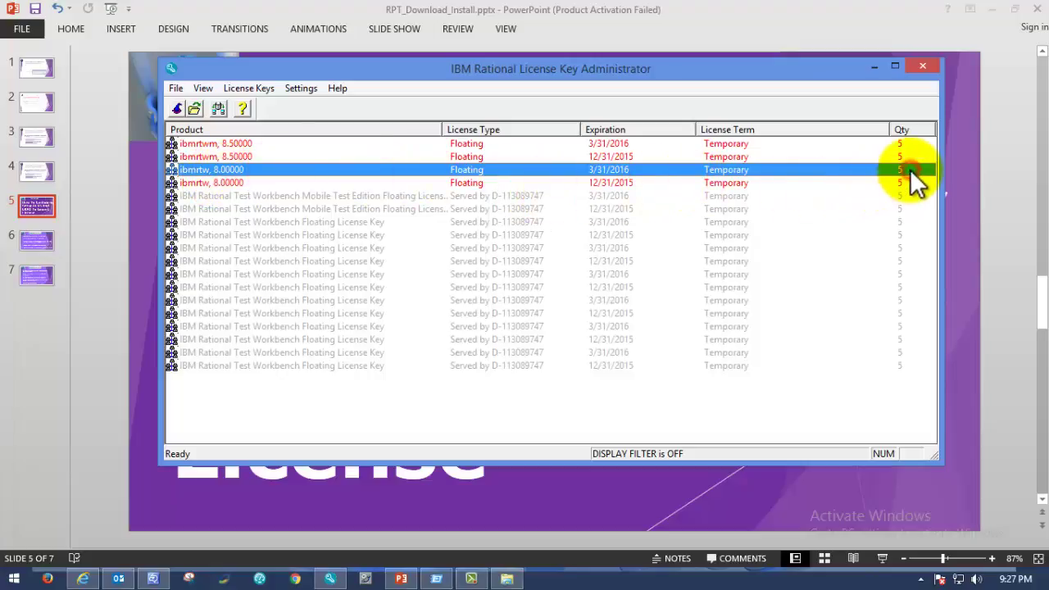
pyautogui.click(256, 141)
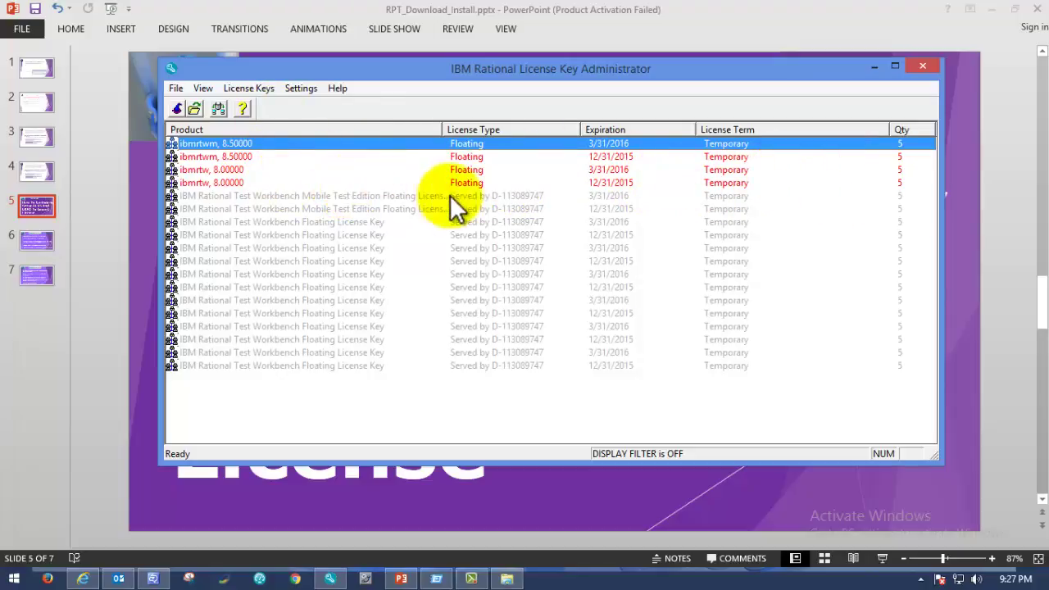
pyautogui.moveTo(287, 158)
pyautogui.mouseDown()
pyautogui.moveTo(286, 182)
pyautogui.moveTo(293, 145)
pyautogui.mouseUp()
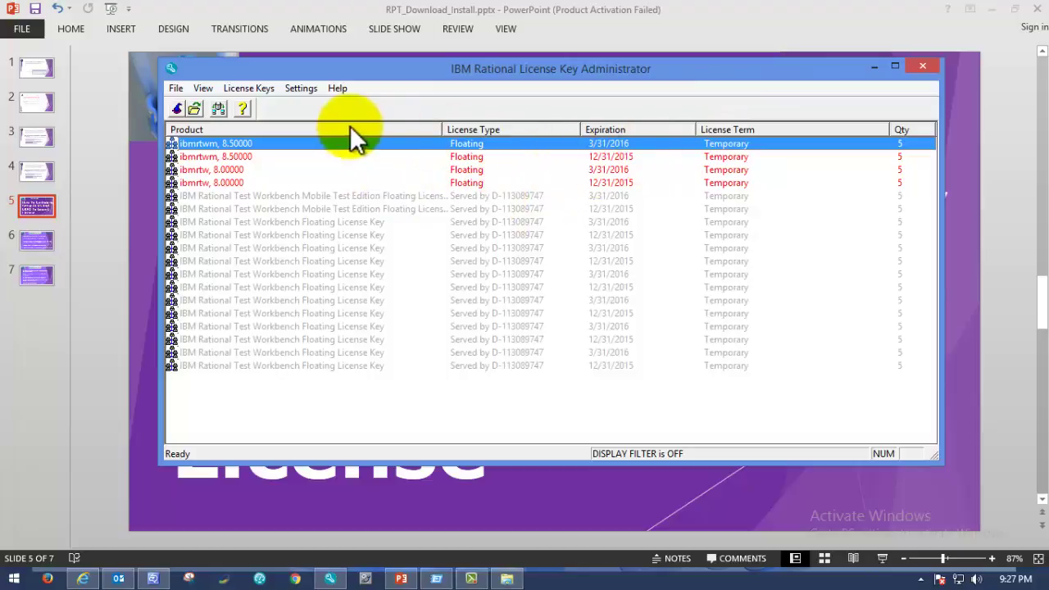
pyautogui.click(923, 65)
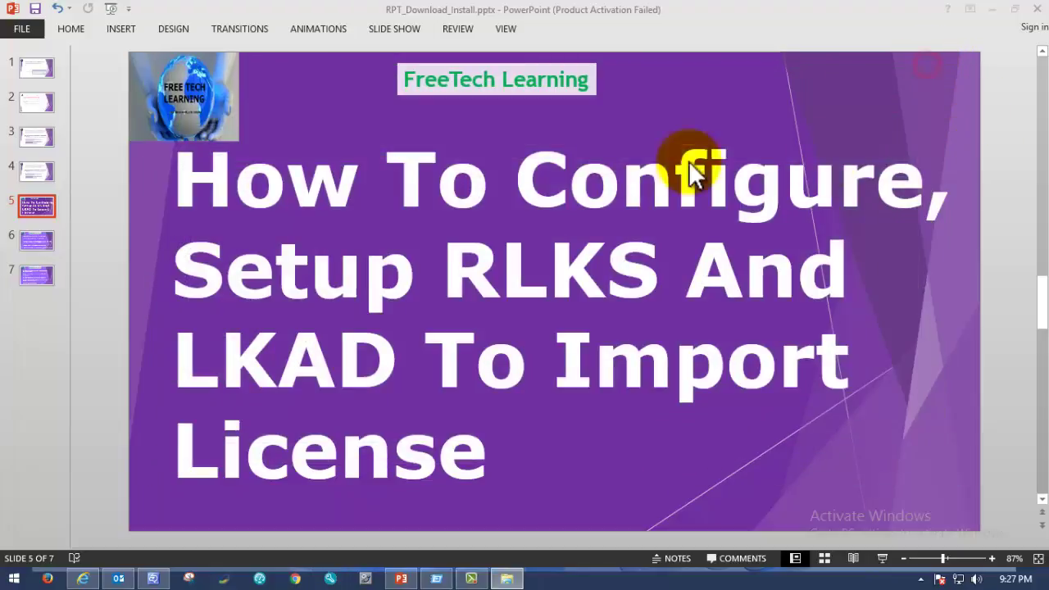
# - Read the license import and license server configuration instructions on slides 6 and 7 of the presentation
pyautogui.click(32, 237)
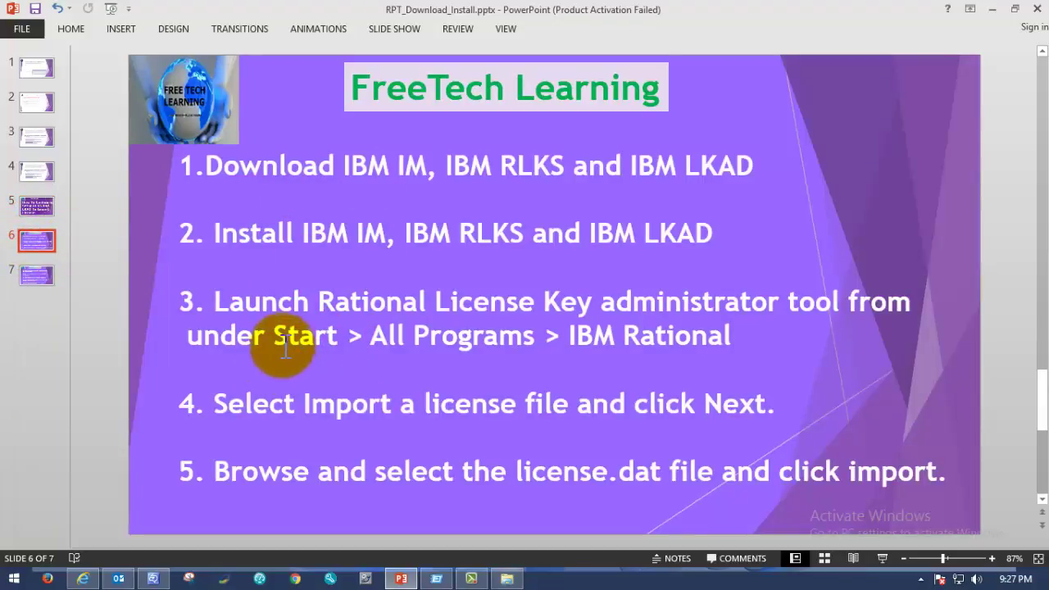
pyautogui.moveTo(276, 337); pyautogui.dragTo(747, 335)
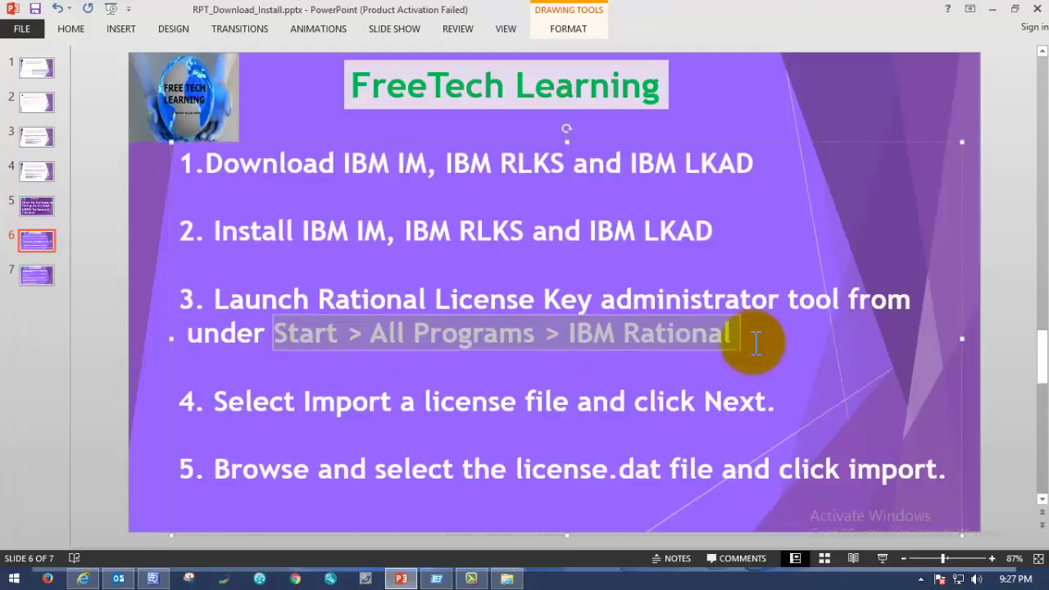
pyautogui.click(450, 388)
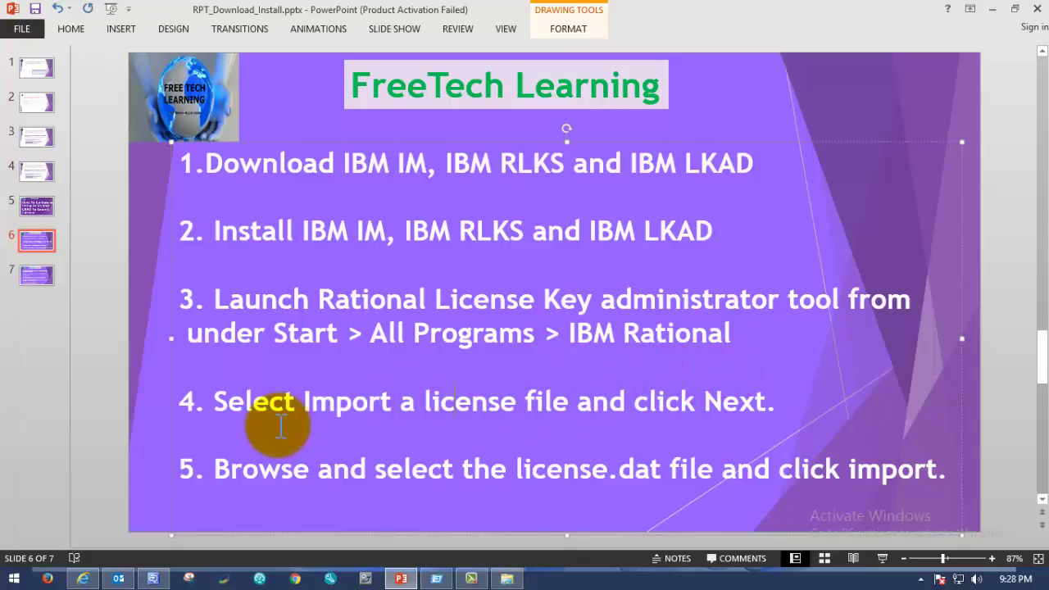
pyautogui.moveTo(213, 401); pyautogui.dragTo(775, 400)
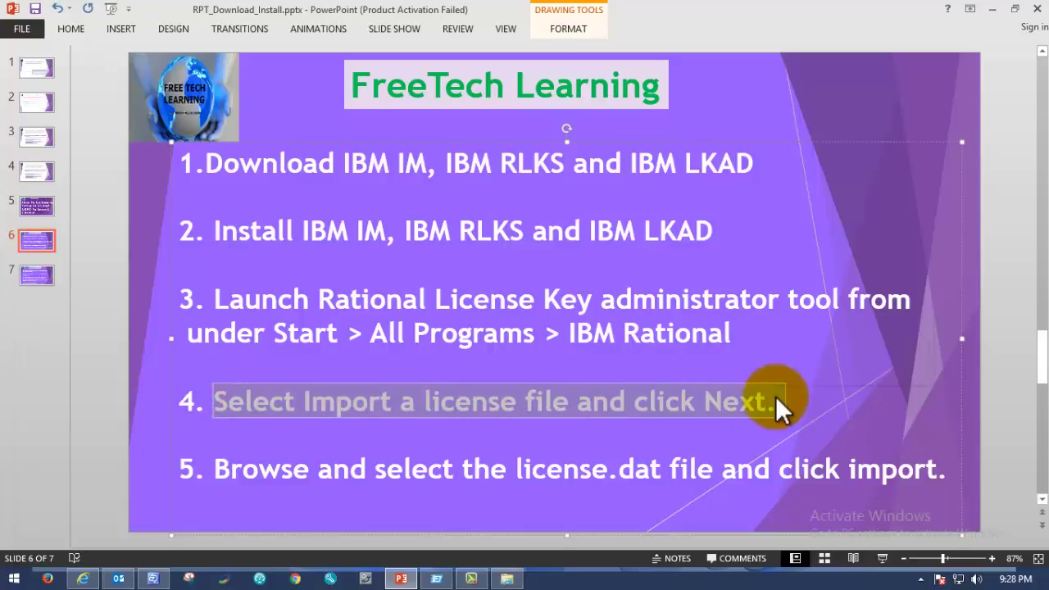
pyautogui.click(382, 439)
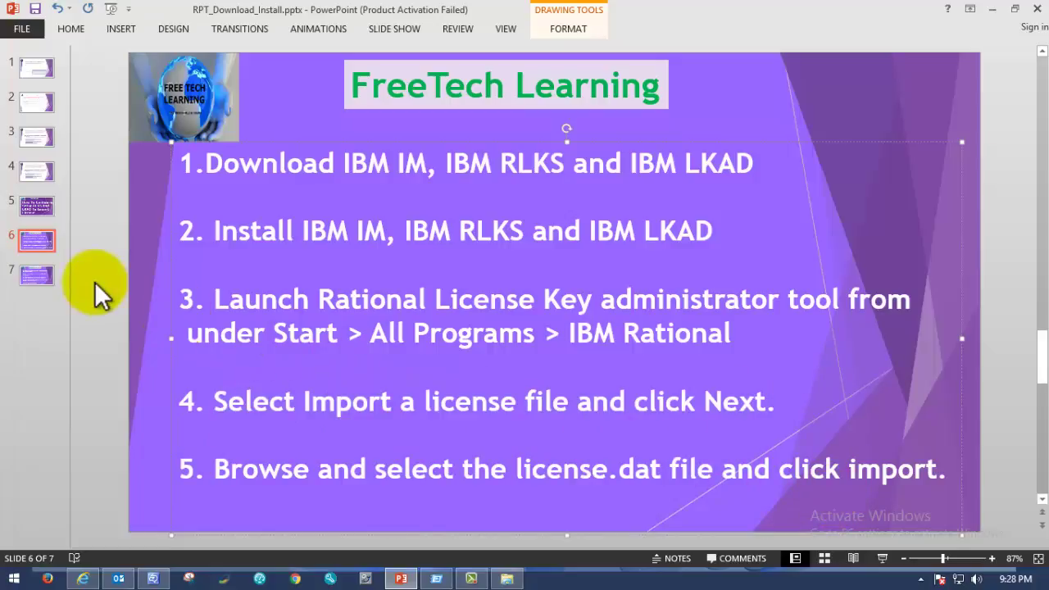
pyautogui.click(46, 279)
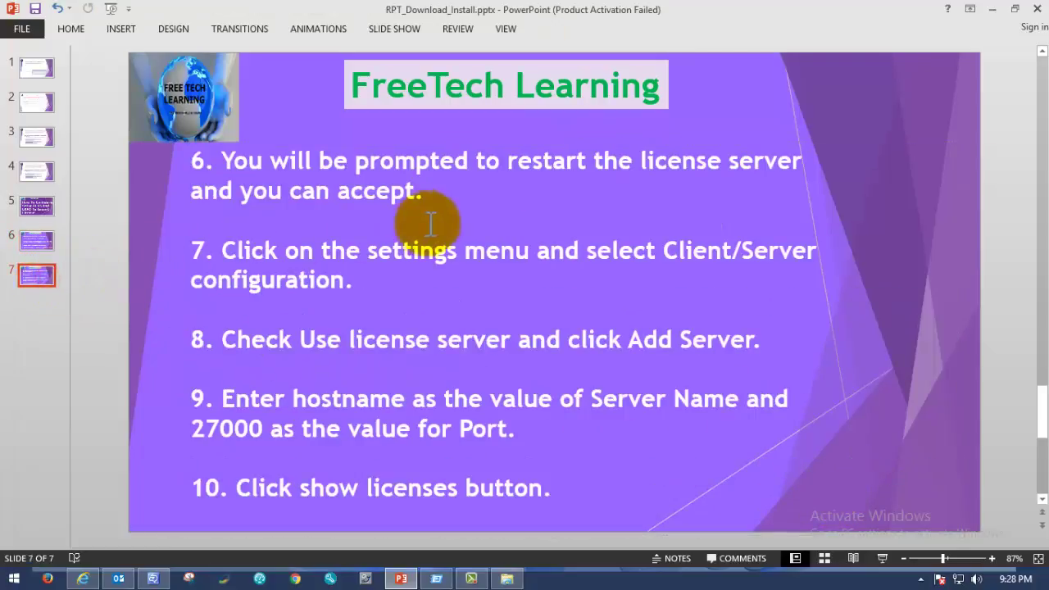
pyautogui.moveTo(452, 205)
pyautogui.mouseDown()
pyautogui.moveTo(297, 191)
pyautogui.moveTo(205, 160)
pyautogui.mouseUp()
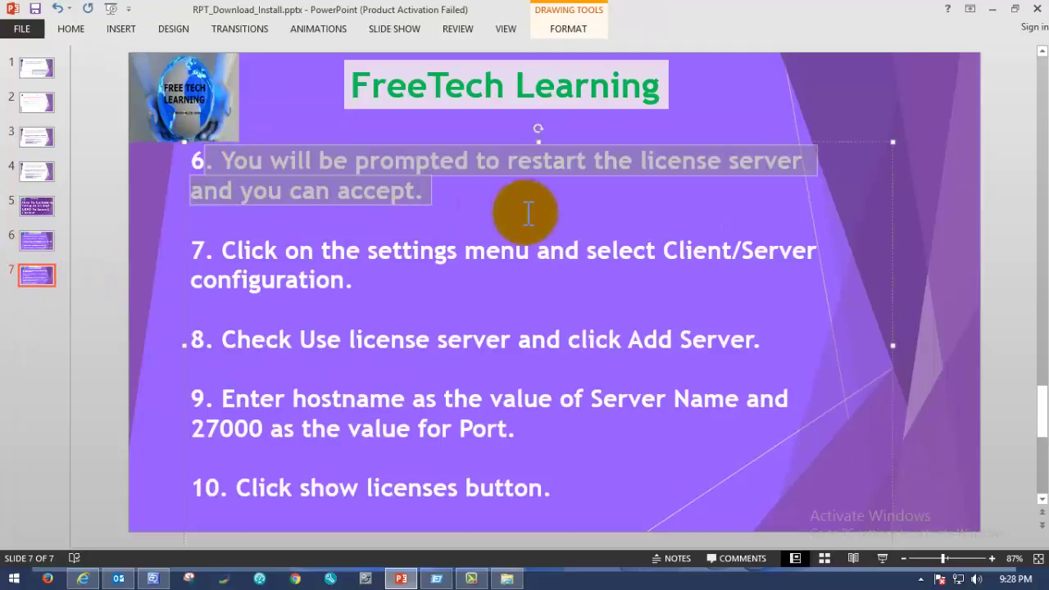
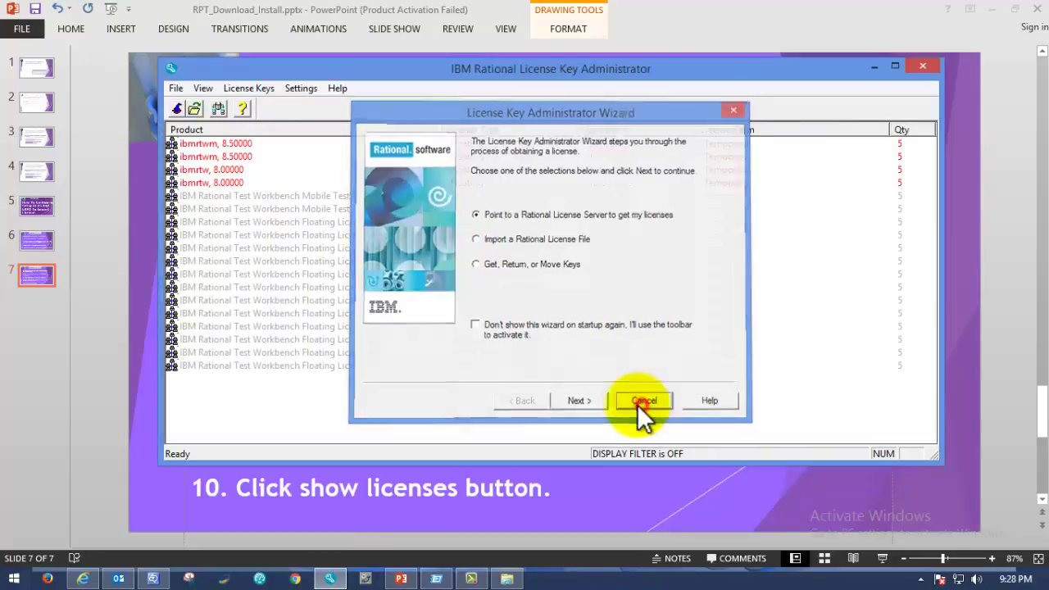
# - Switch to IBM Rational License Key Administrator, open its Client/Server Configuration, and turn Use License Server off and back on
pyautogui.click(298, 88)
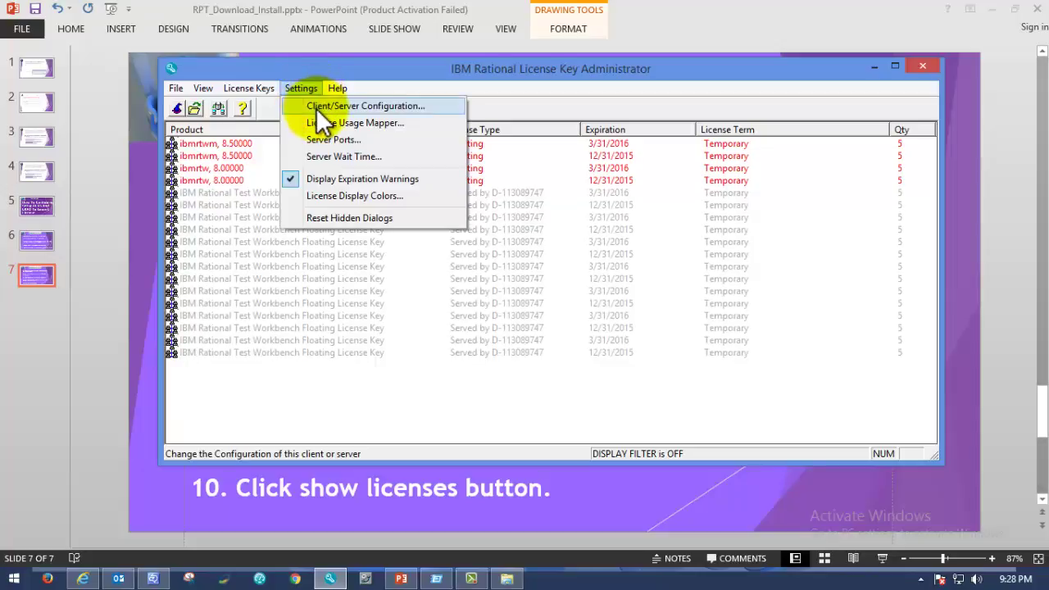
pyautogui.click(330, 109)
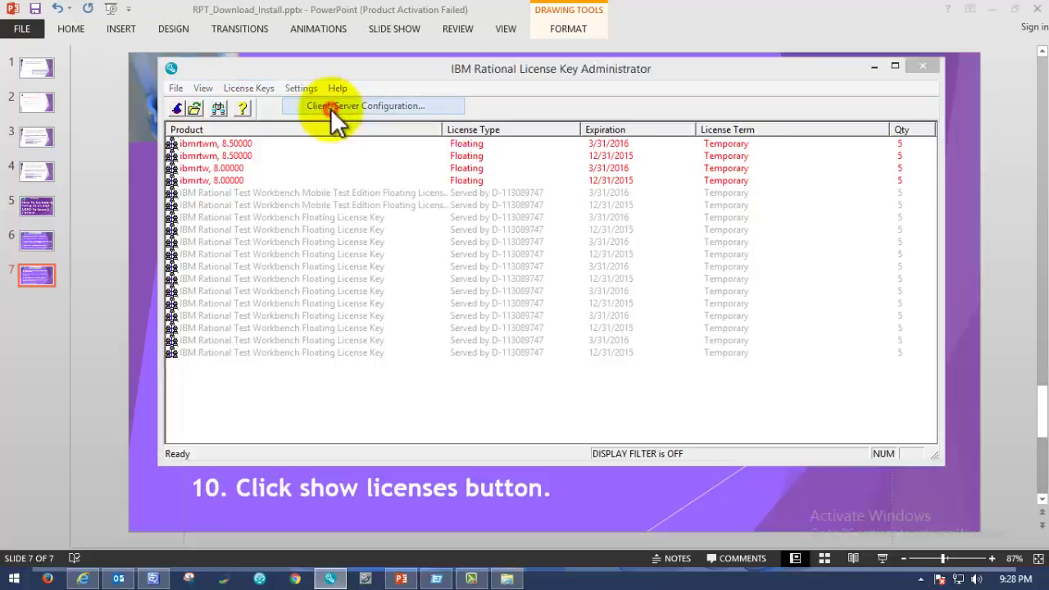
pyautogui.moveTo(451, 153); pyautogui.dragTo(433, 92)
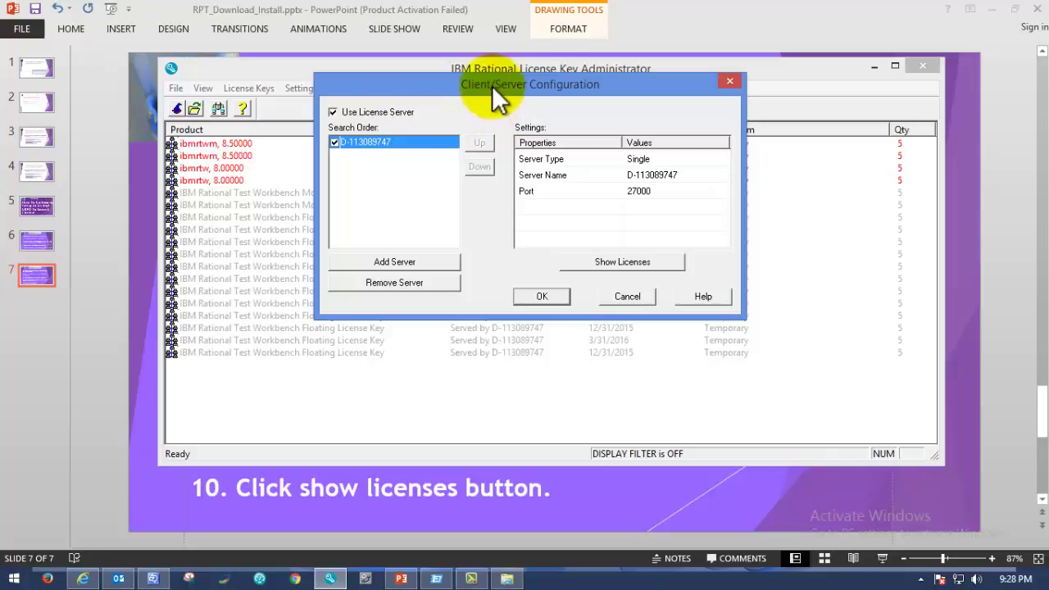
pyautogui.click(354, 113)
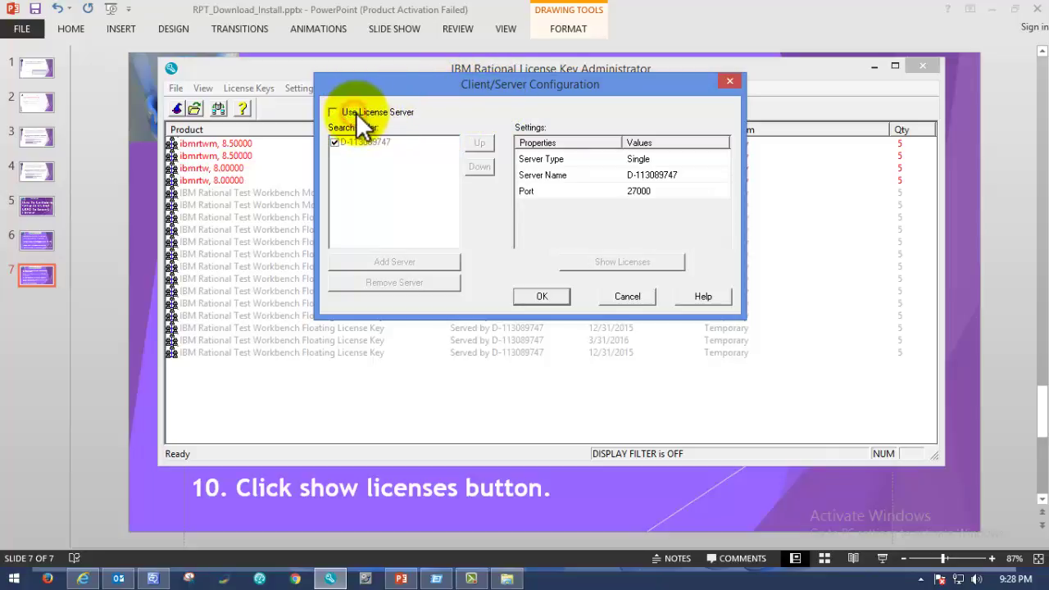
pyautogui.click(355, 113)
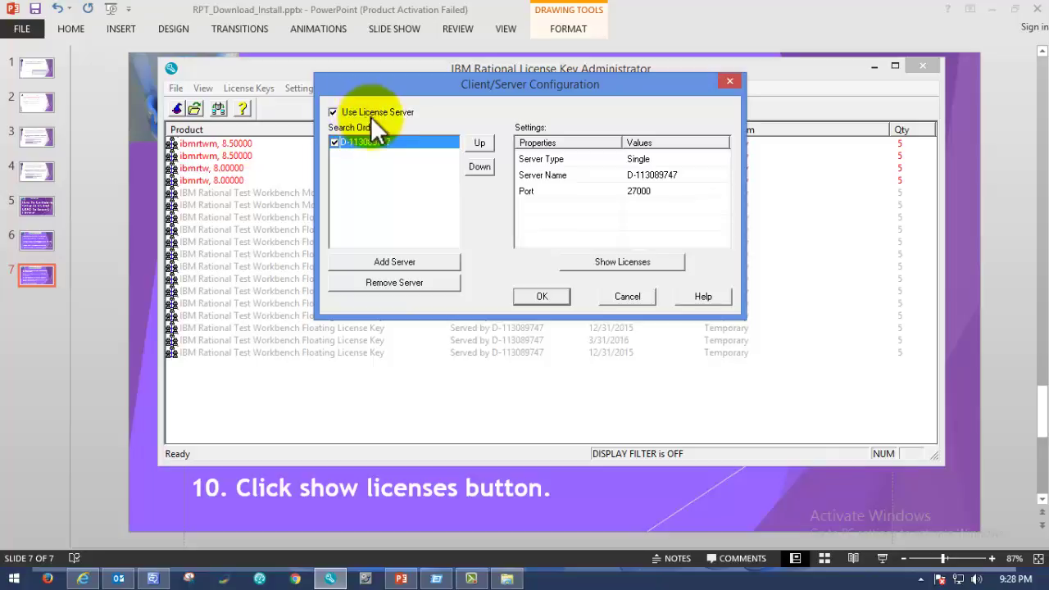
# - Disable the existing server in the search order and add a new license server named D-113089747
pyautogui.click(334, 141)
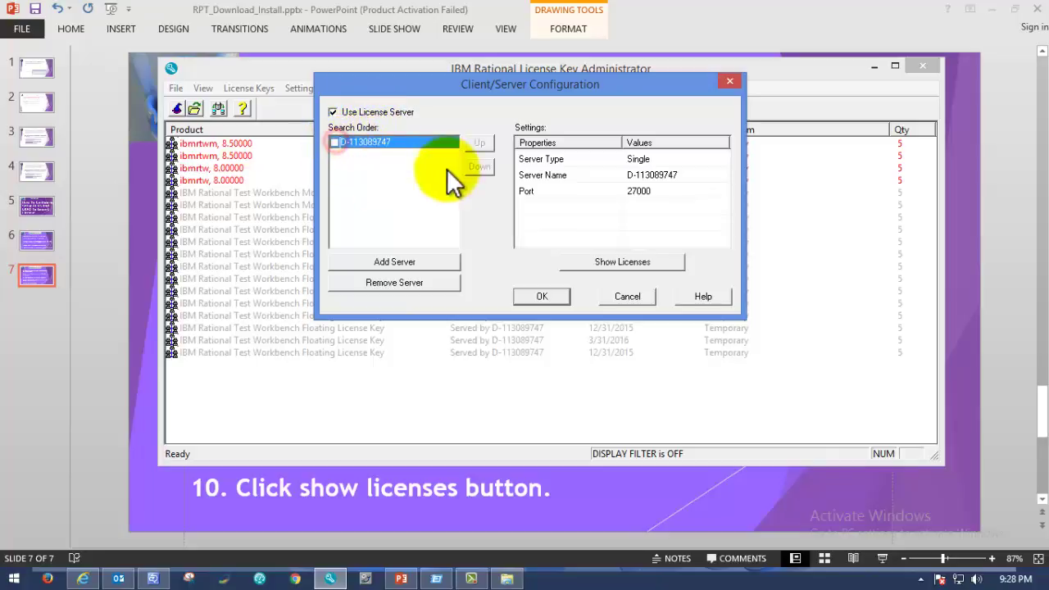
pyautogui.click(407, 262)
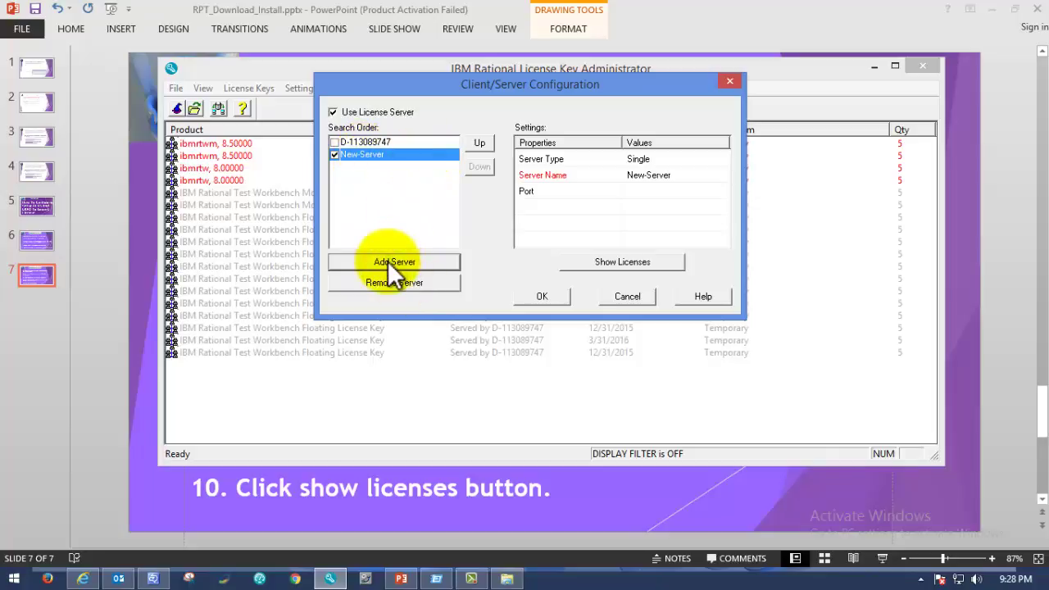
pyautogui.click(635, 175)
pyautogui.moveTo(686, 176); pyautogui.dragTo(616, 172)
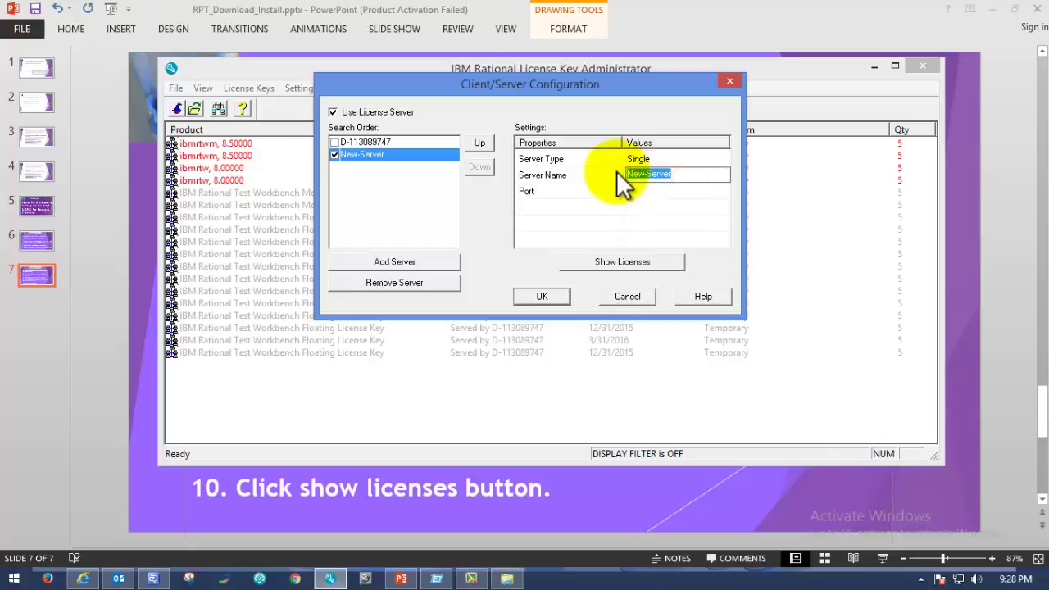
pyautogui.write('D-11')
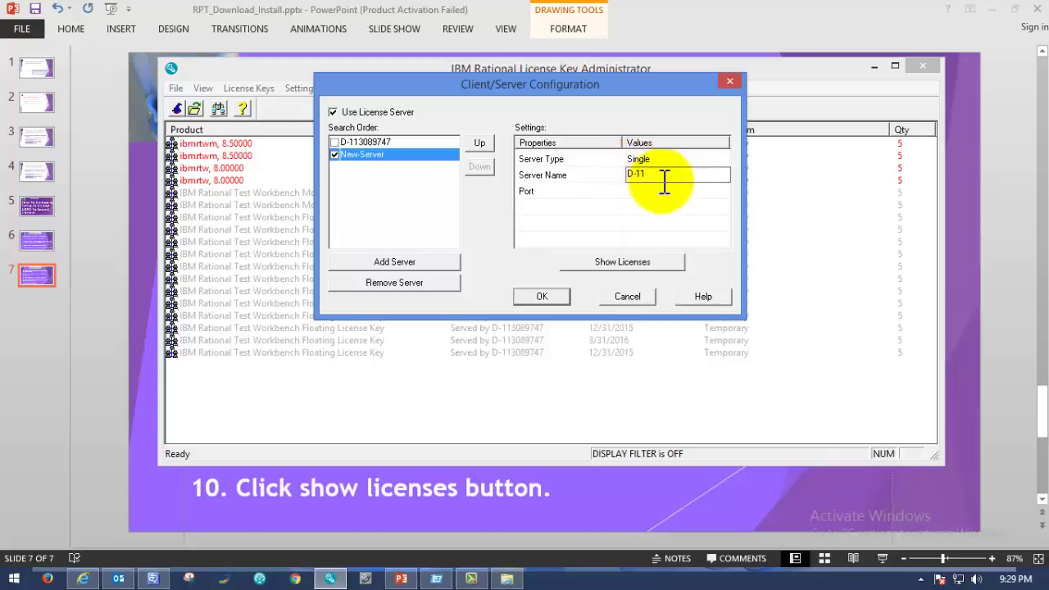
pyautogui.moveTo(539, 80); pyautogui.dragTo(475, 80)
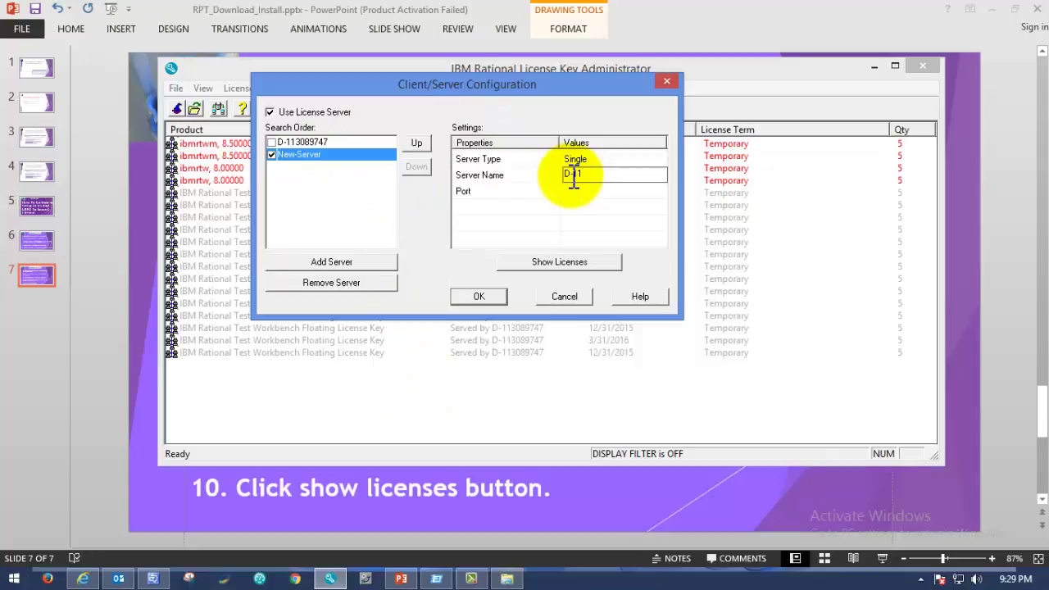
pyautogui.write('3089747')
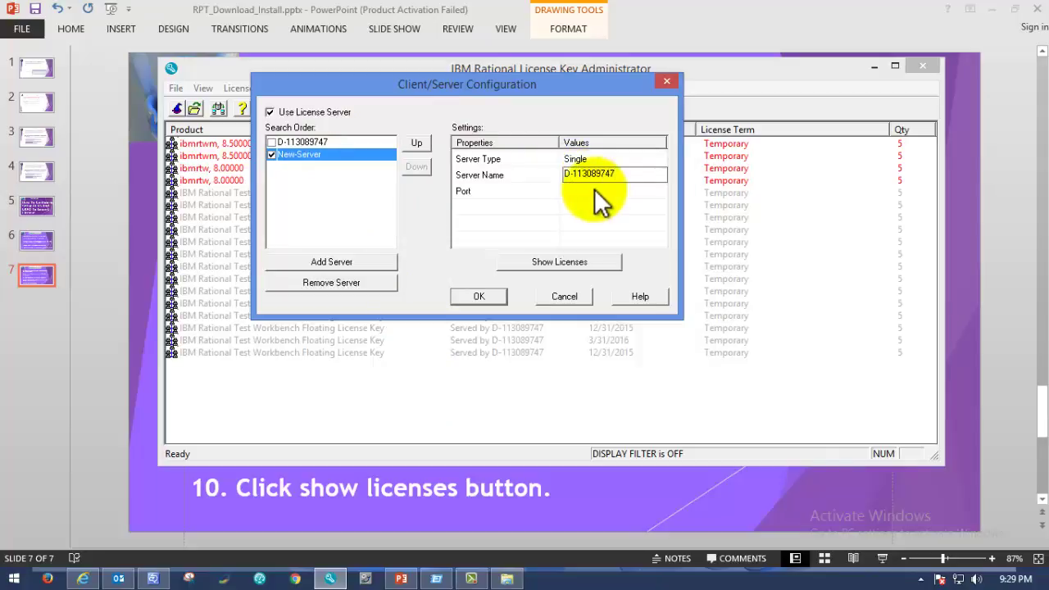
pyautogui.click(535, 185)
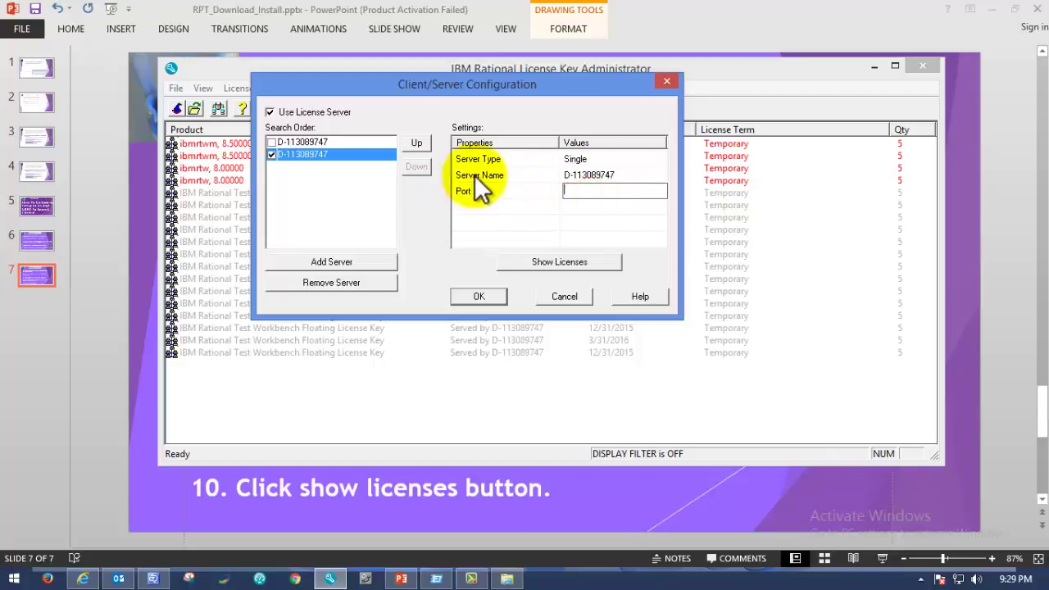
# - Set the new license server's port to 27000, and check its server name and port values
pyautogui.click(604, 175)
pyautogui.click(576, 192)
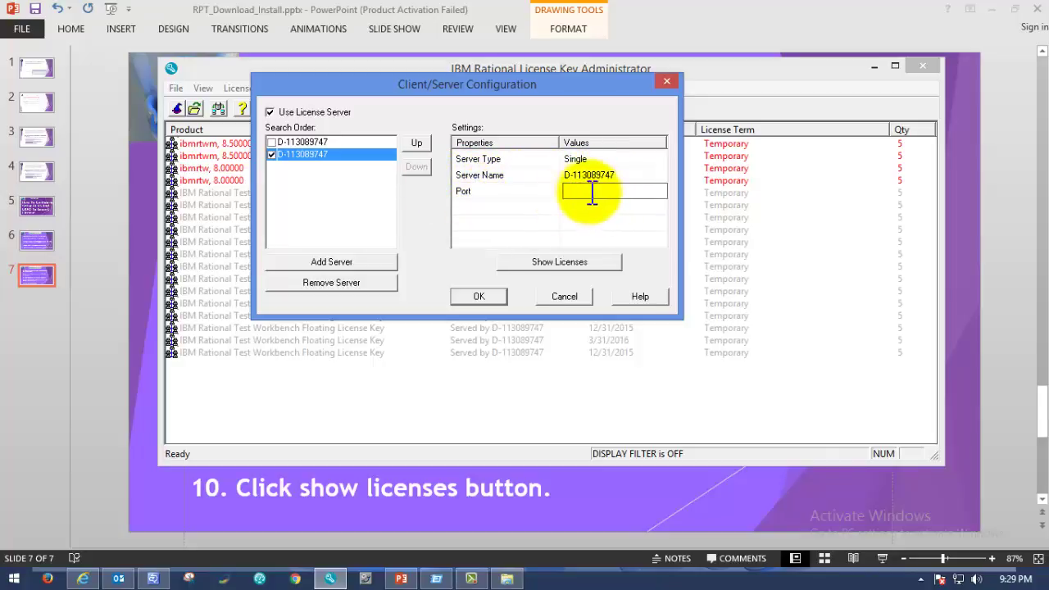
pyautogui.write('27000')
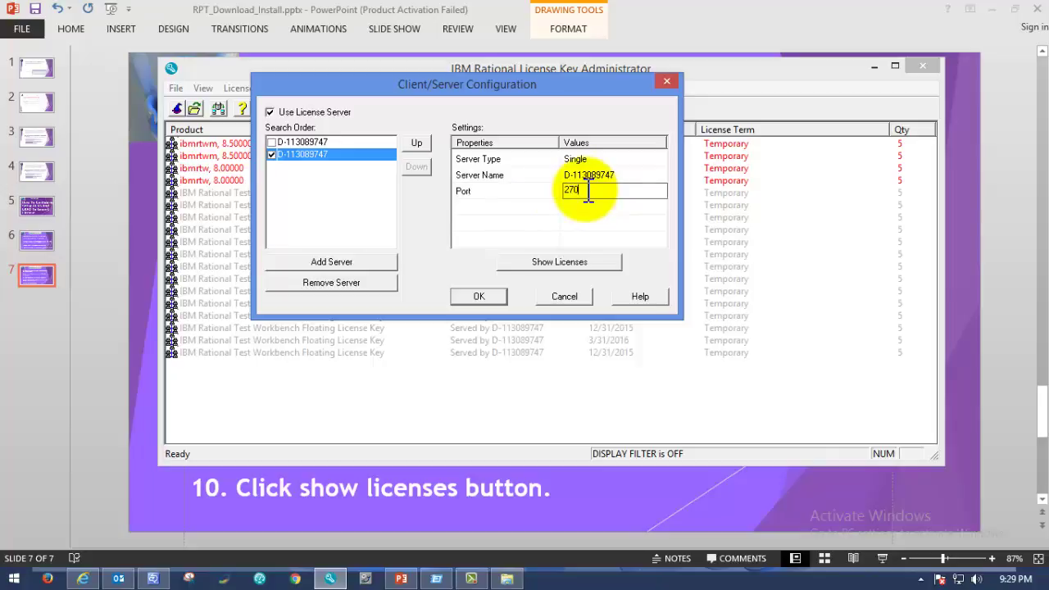
pyautogui.click(611, 213)
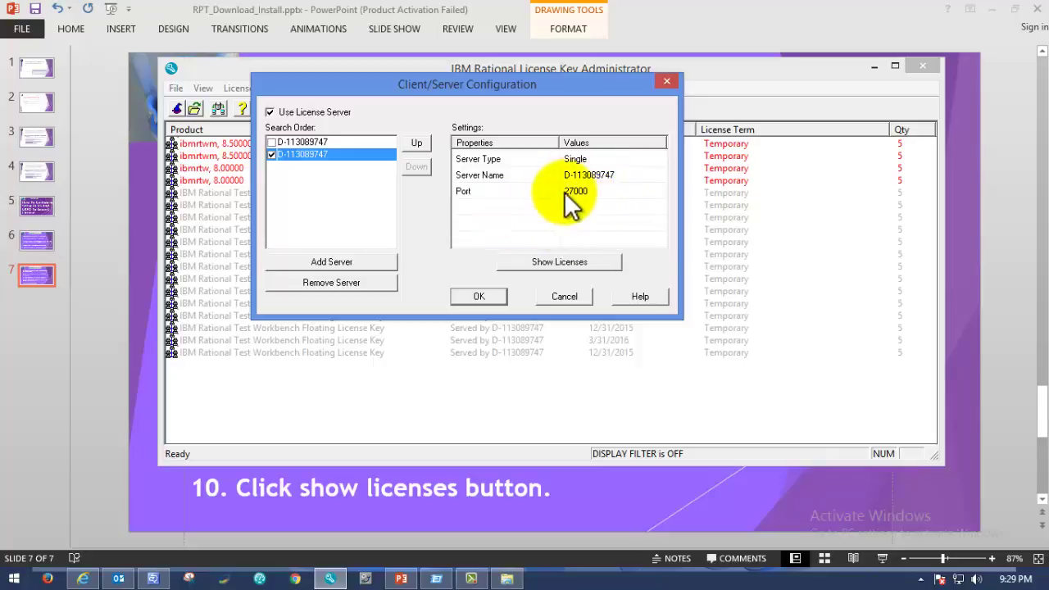
pyautogui.click(583, 175)
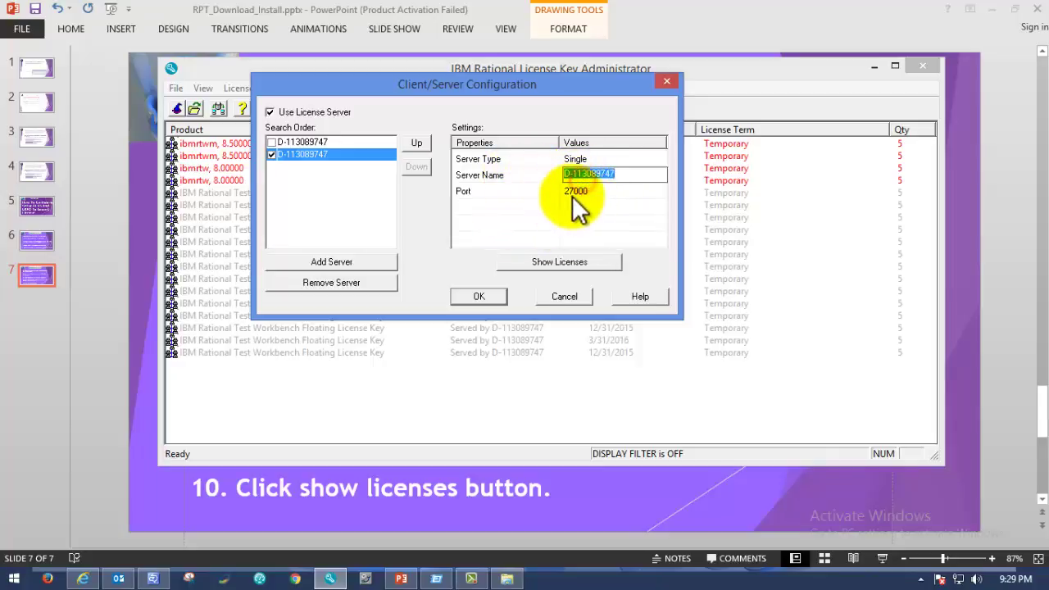
pyautogui.click(574, 190)
# - Show the licenses offered by the configured license server, look through the list, and apply the client/server configuration
pyautogui.click(558, 262)
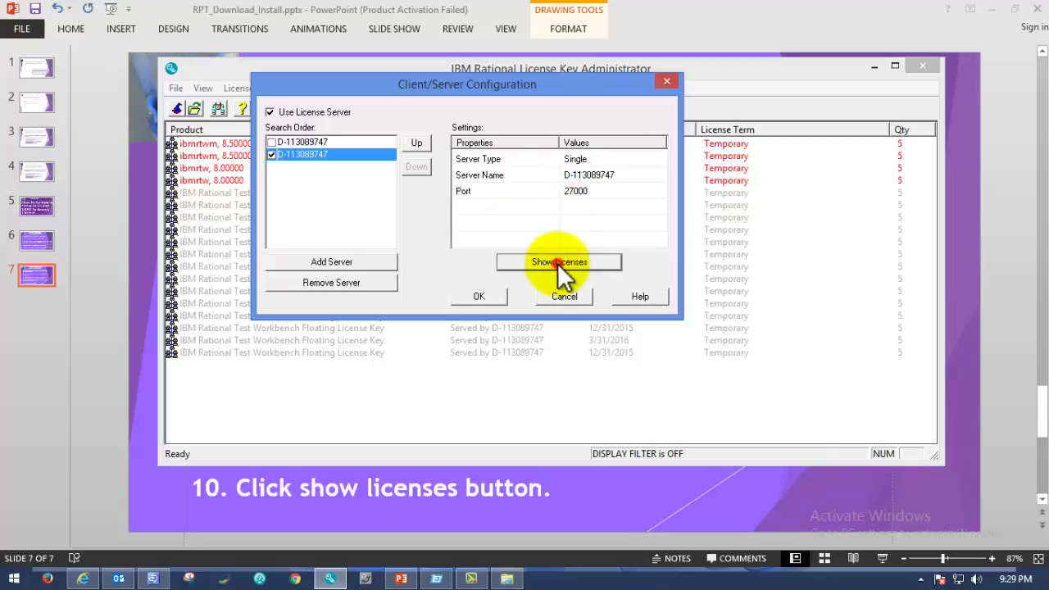
pyautogui.moveTo(476, 66); pyautogui.dragTo(446, 68)
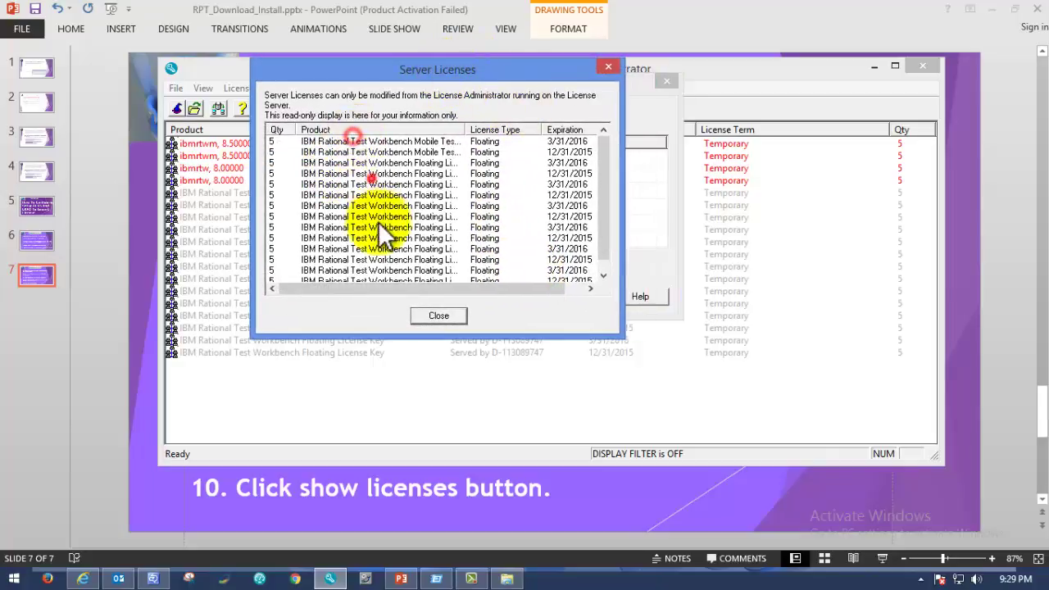
pyautogui.moveTo(603, 166); pyautogui.dragTo(606, 201)
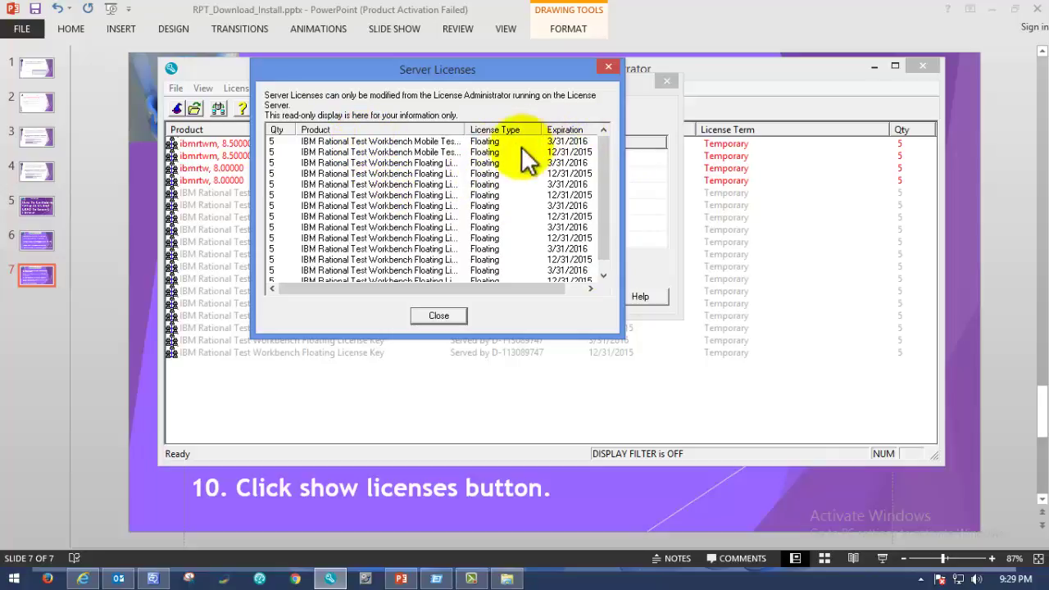
pyautogui.click(439, 316)
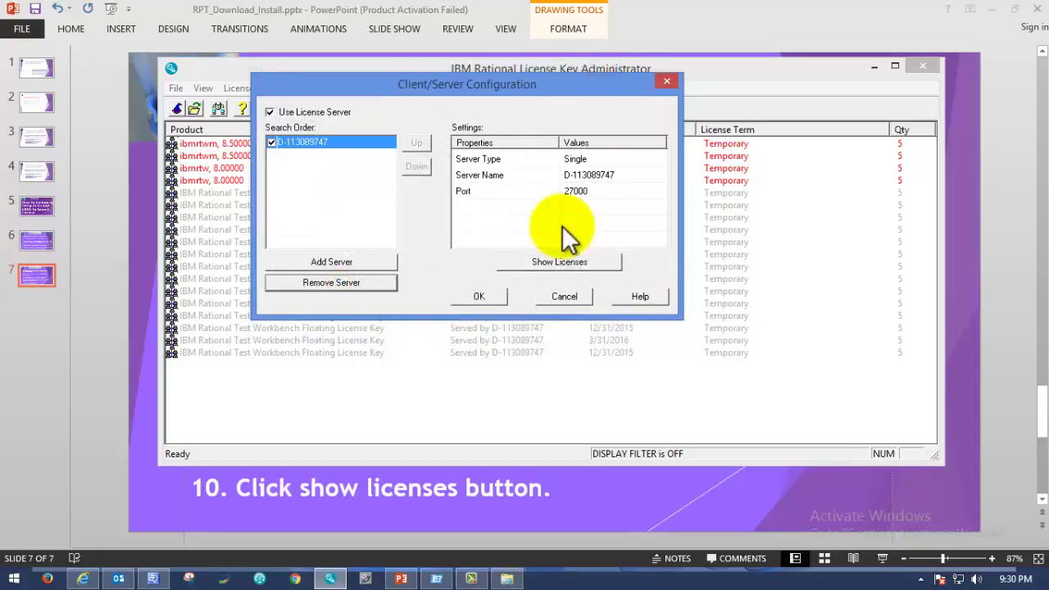
pyautogui.click(606, 217)
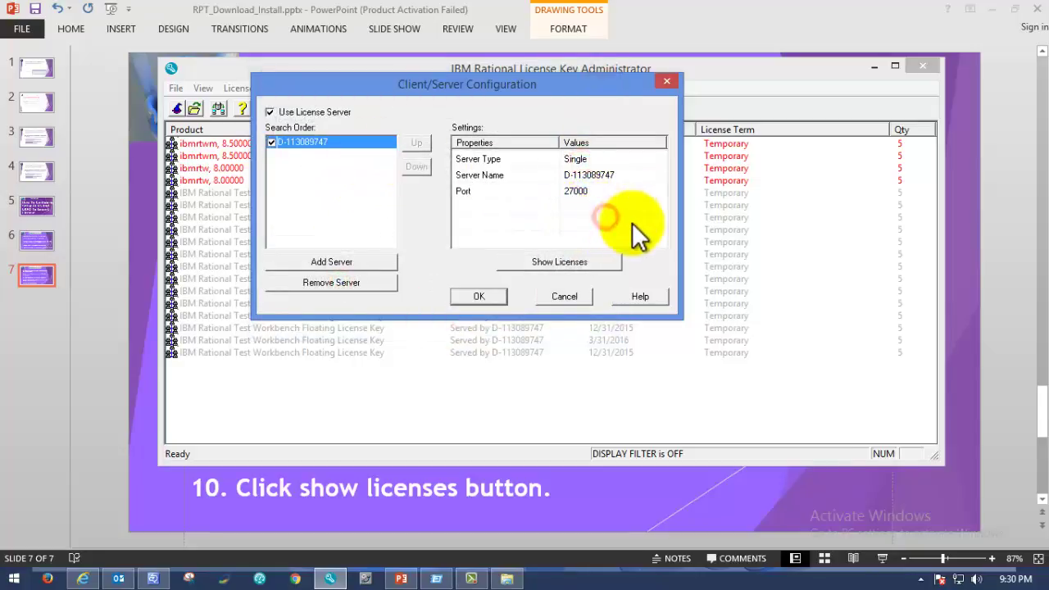
pyautogui.click(480, 296)
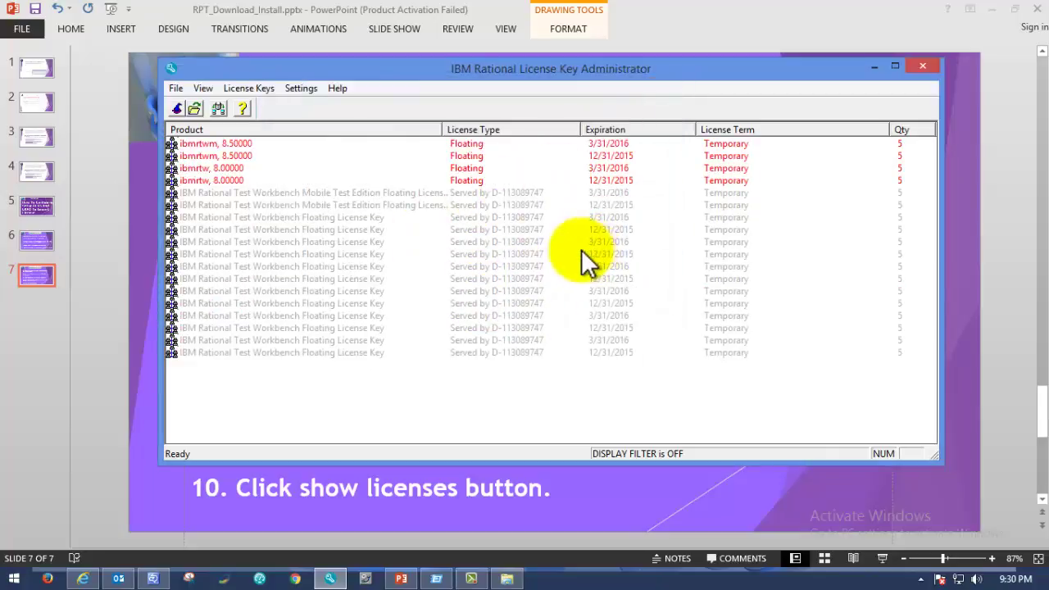
# - Go through the ibmrtwm and ibmrtw floating entries in the license key list, and close the administrator
pyautogui.click(359, 145)
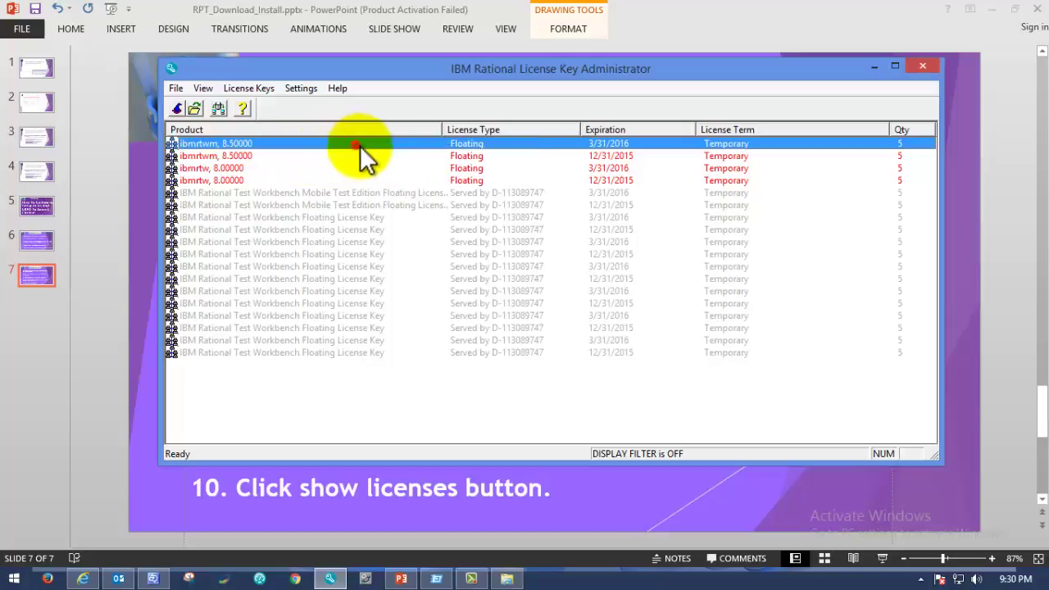
pyautogui.click(510, 155)
pyautogui.click(508, 177)
pyautogui.click(500, 168)
pyautogui.click(494, 156)
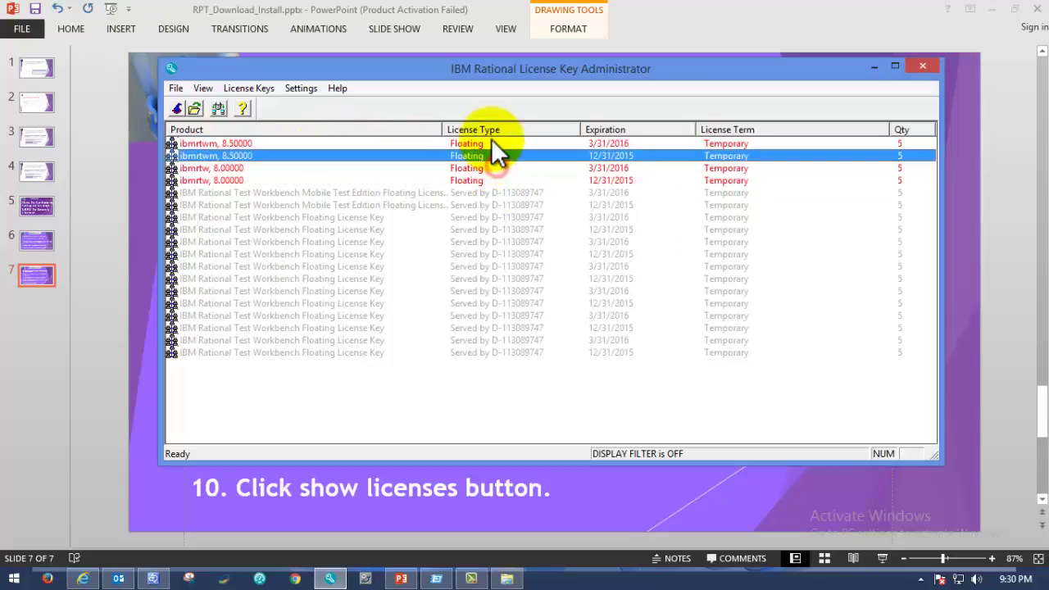
pyautogui.click(491, 142)
pyautogui.click(499, 169)
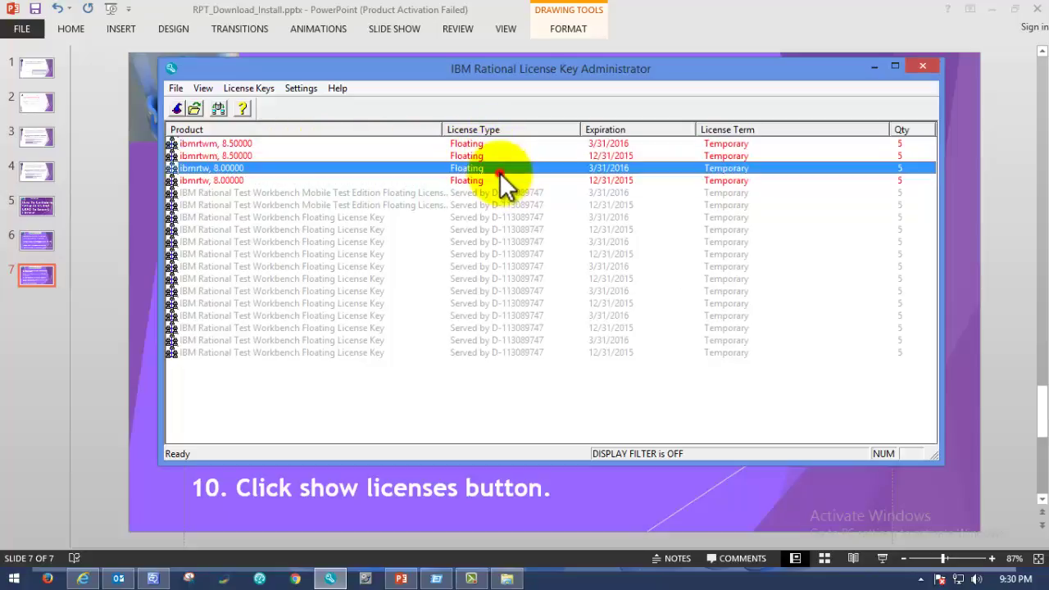
pyautogui.click(521, 179)
pyautogui.click(482, 168)
pyautogui.click(350, 145)
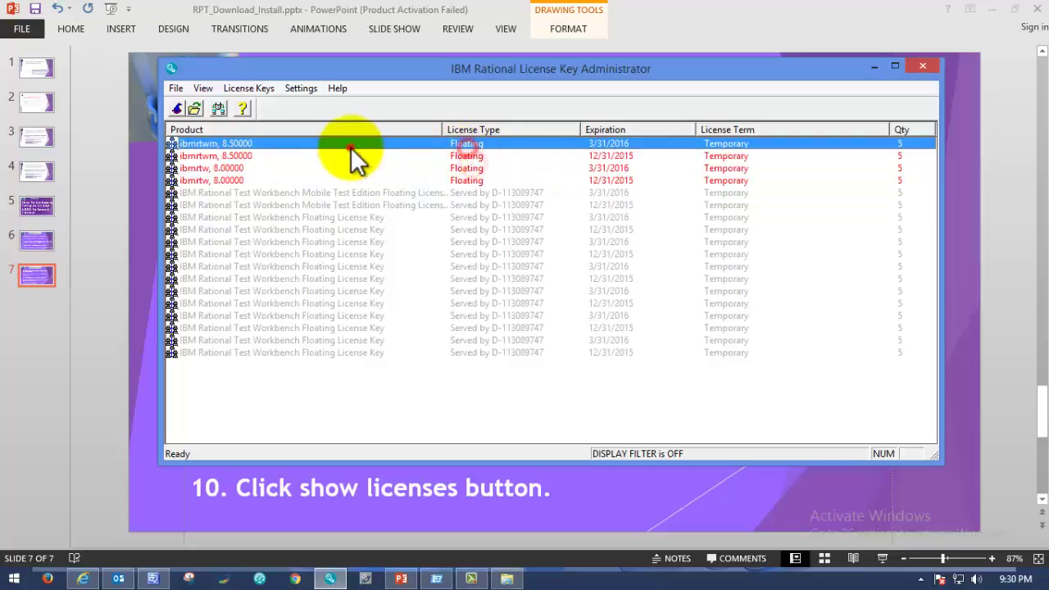
pyautogui.click(916, 67)
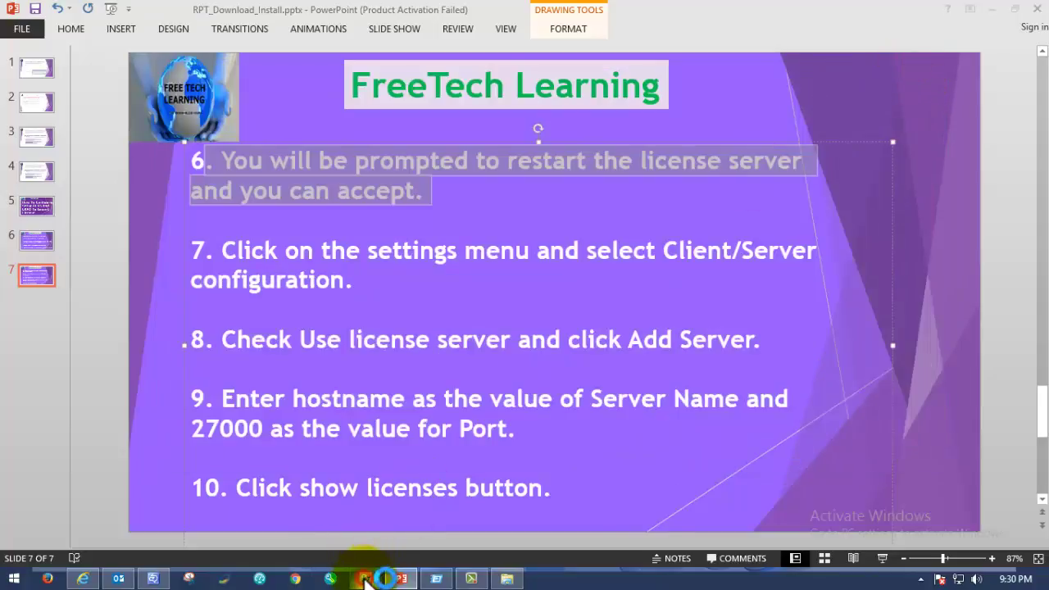
pyautogui.scroll(2, 492, 475)
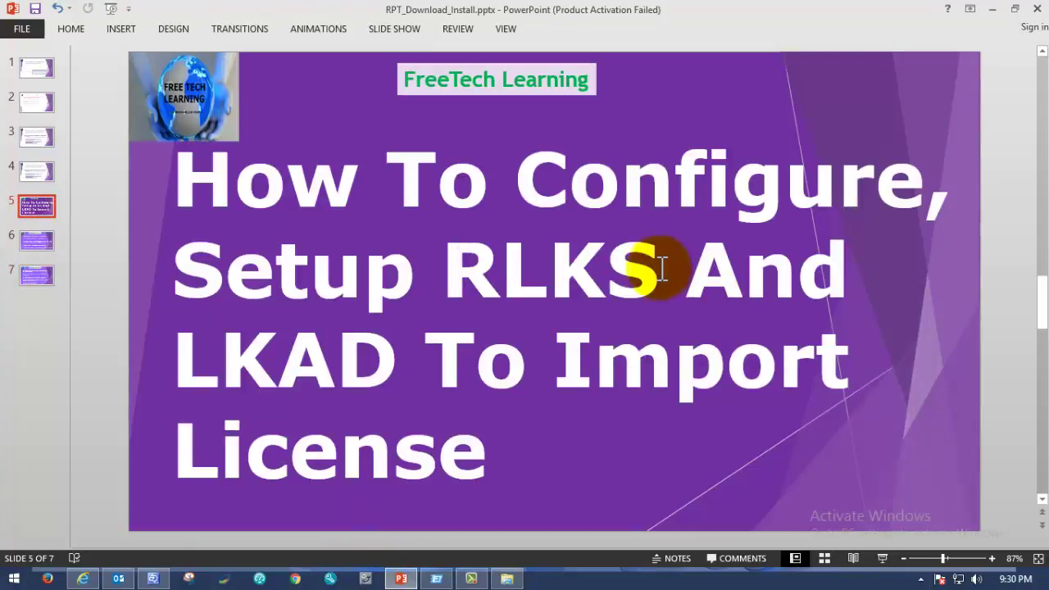